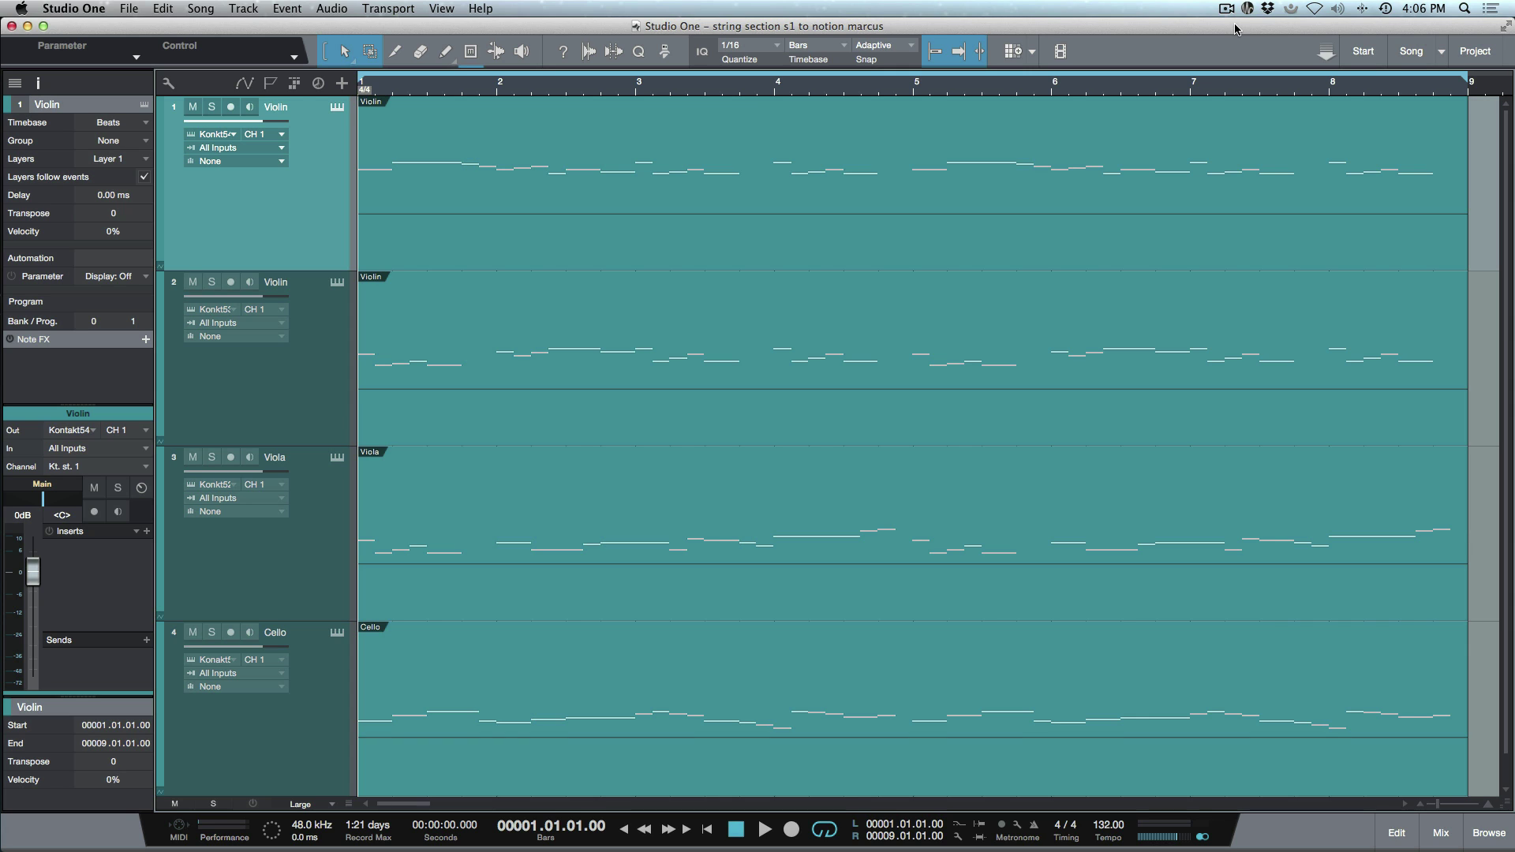
Check the Kontakt instruments on both Violin tracks, the Viola and the Cello, then close the window.
{"action": "left_click", "coordinate": [337, 109]}
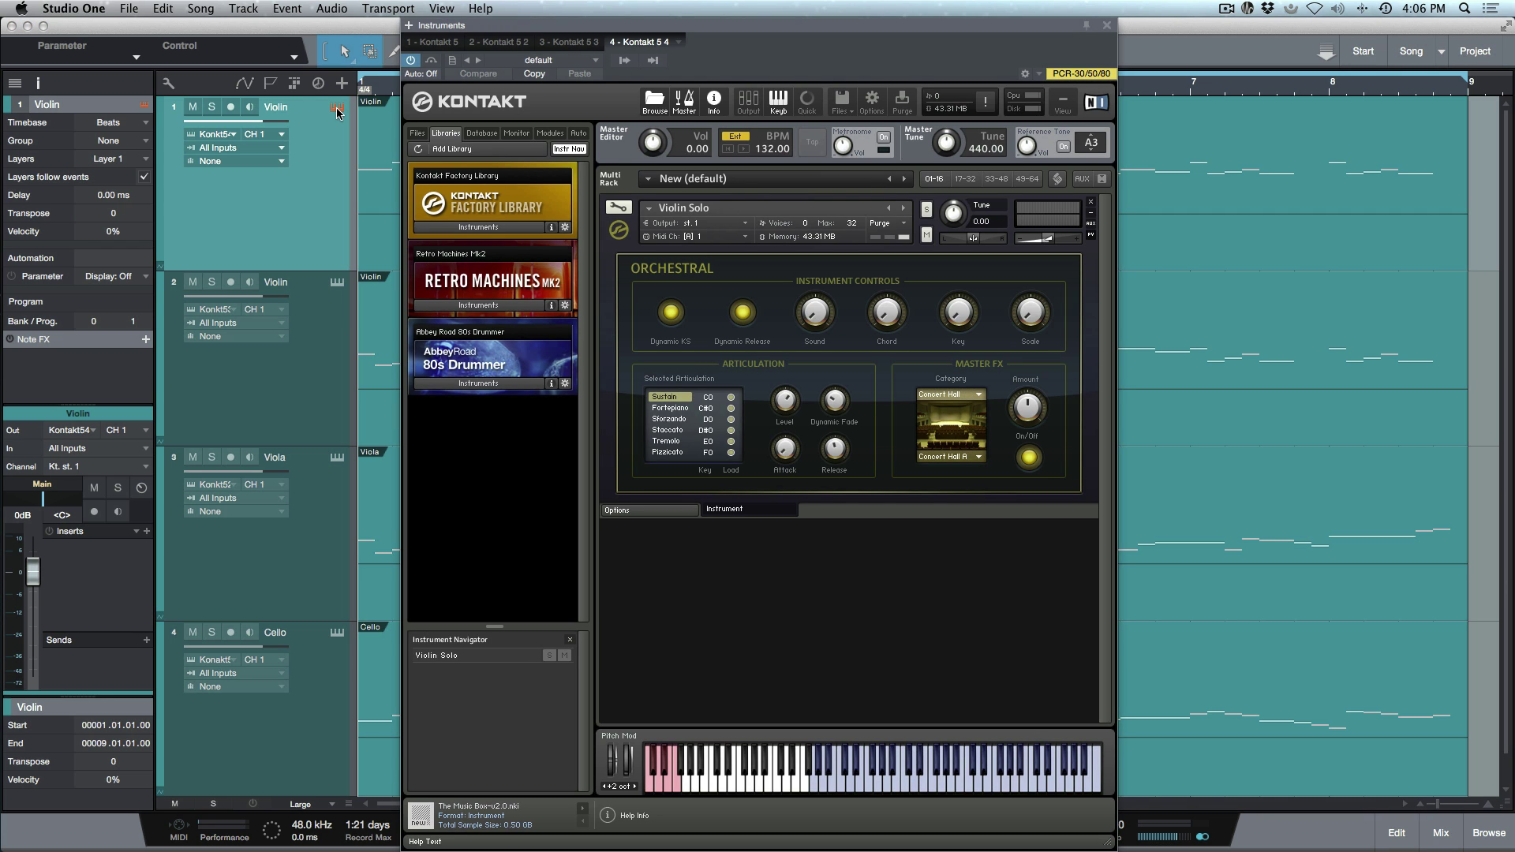
{"action": "left_click", "coordinate": [337, 283]}
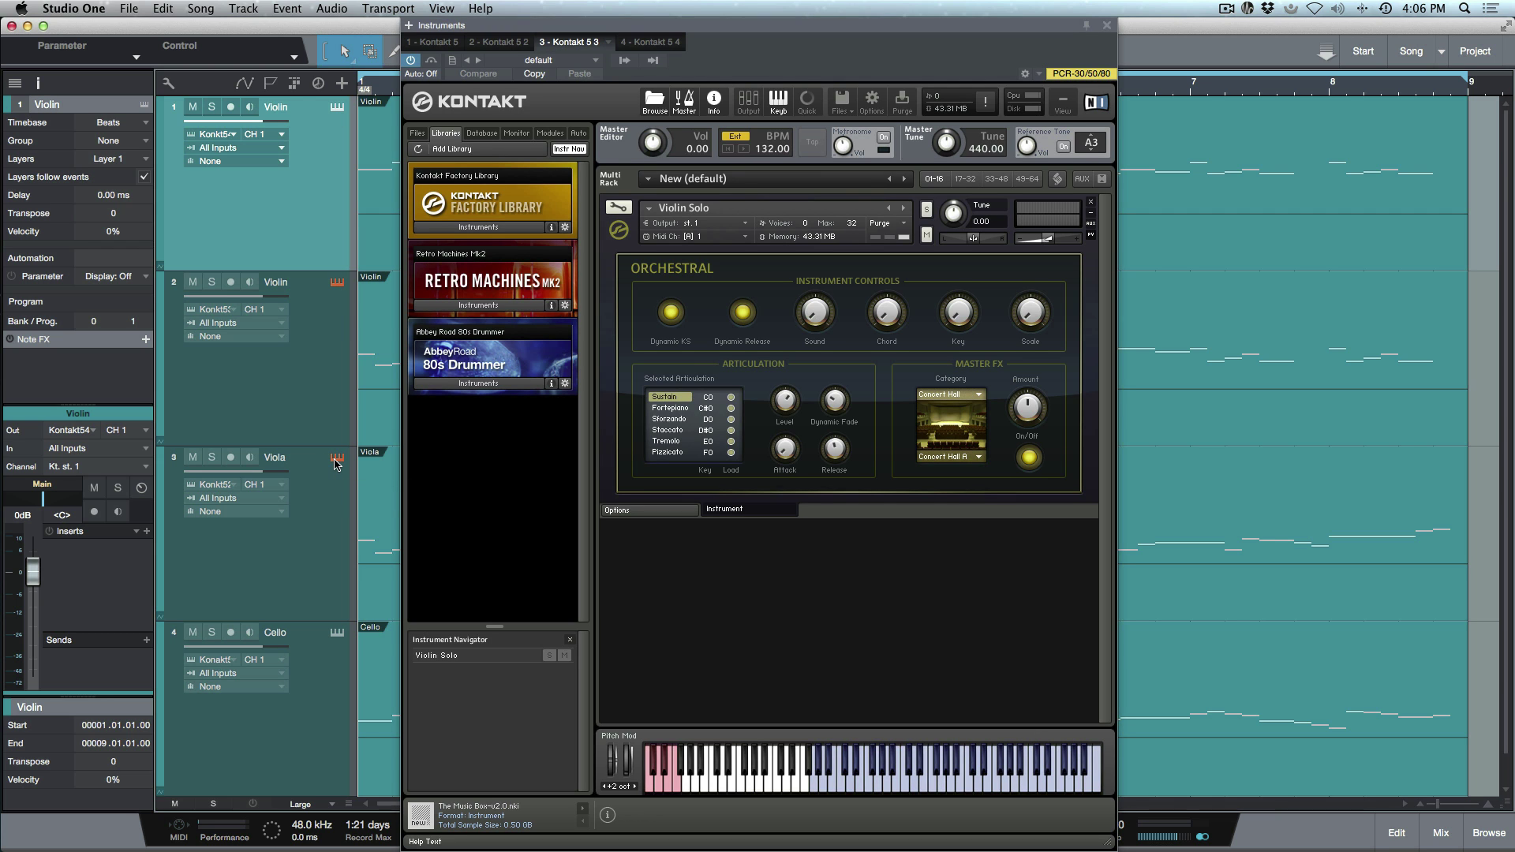
{"action": "left_click", "coordinate": [337, 459]}
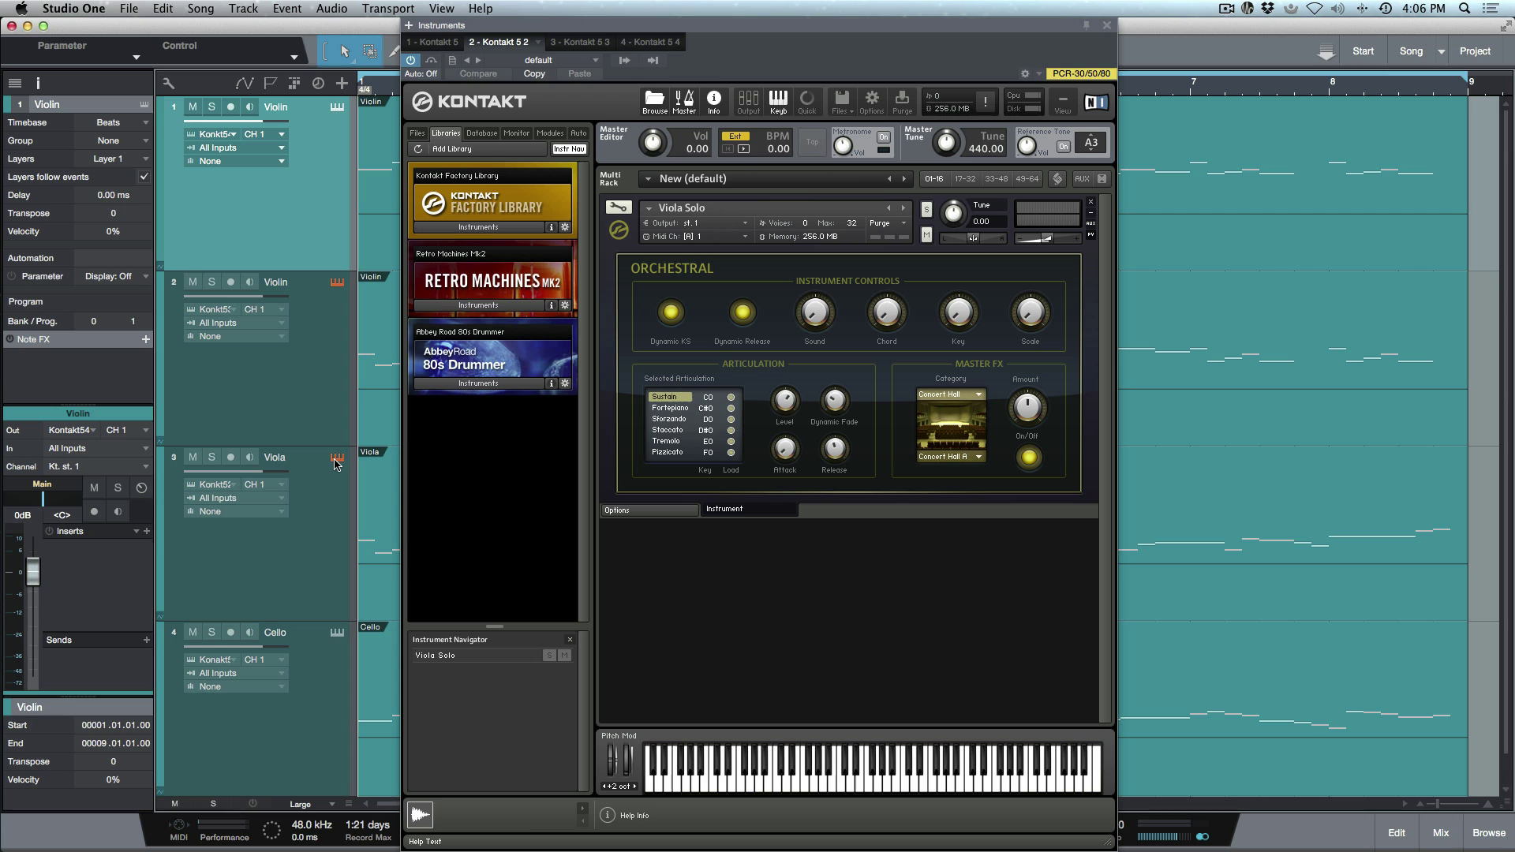
{"action": "left_click", "coordinate": [338, 634]}
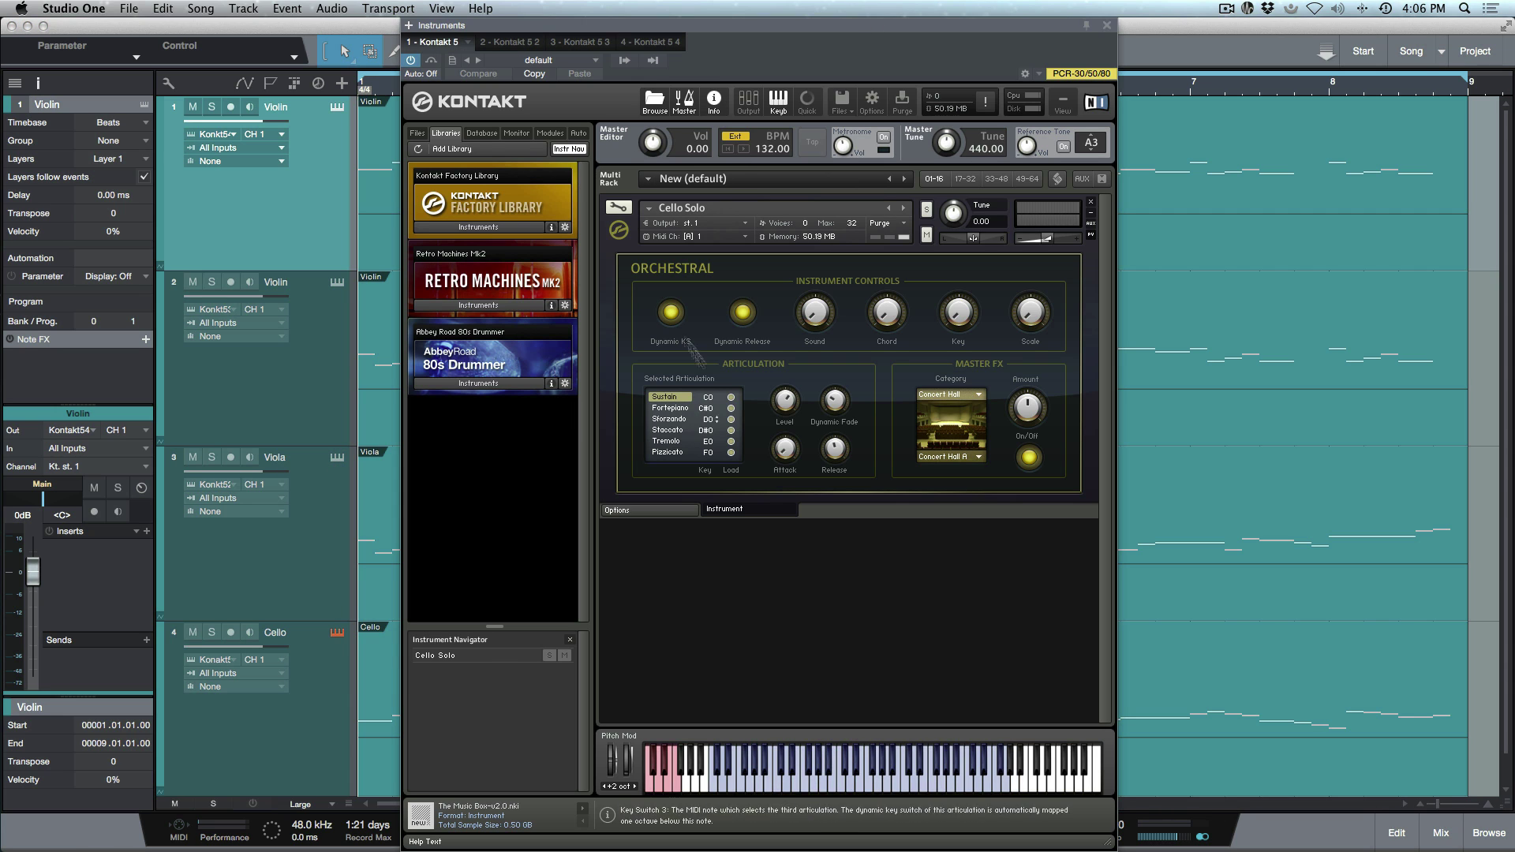
{"action": "left_click", "coordinate": [1107, 26]}
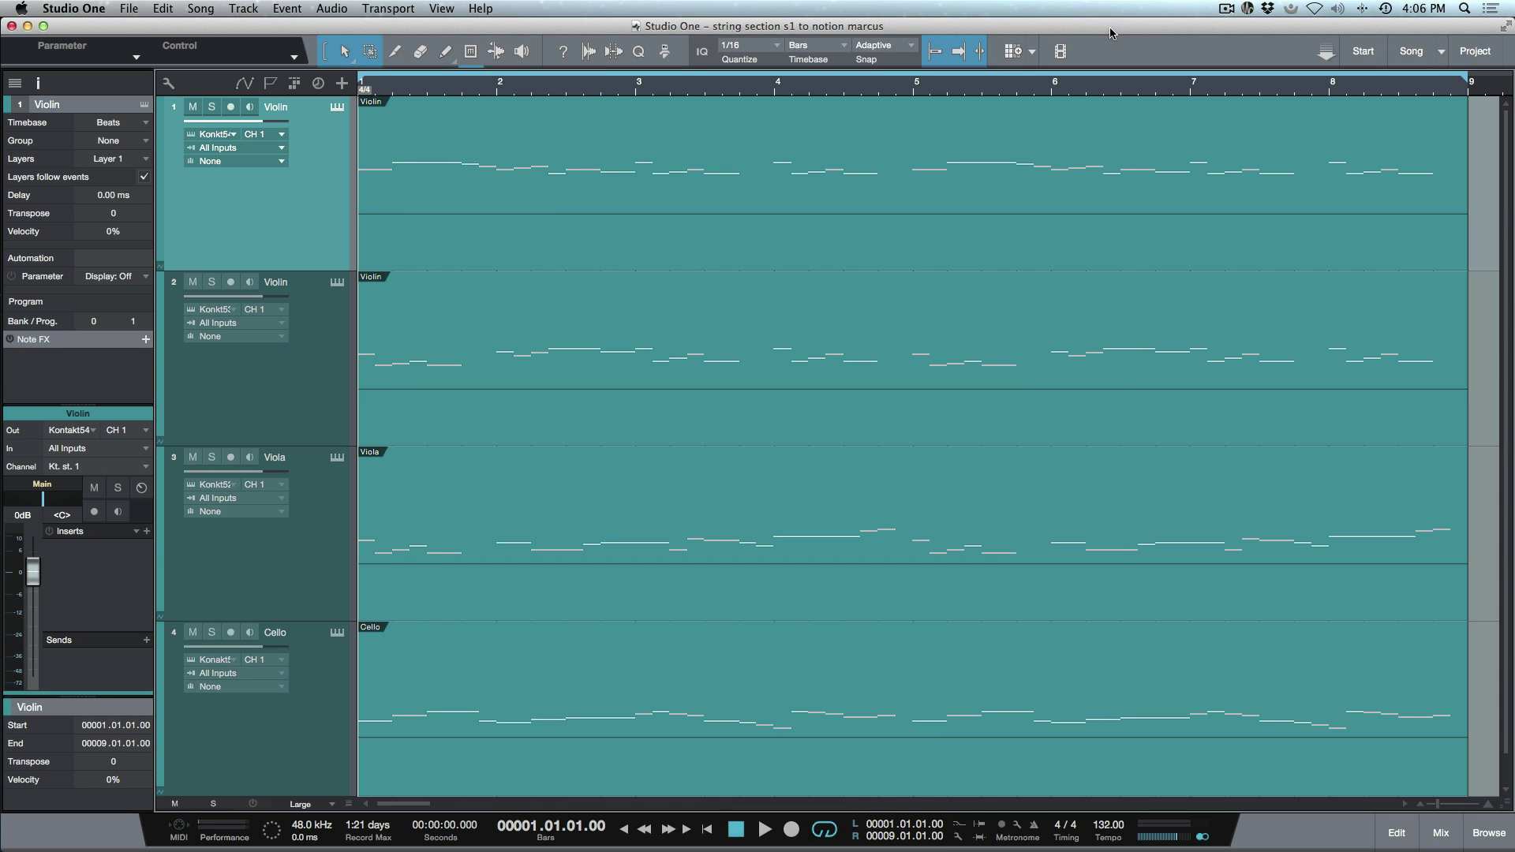
Play the string arrangement from the start, stop it, and switch to Notion.
{"action": "key", "text": "space"}
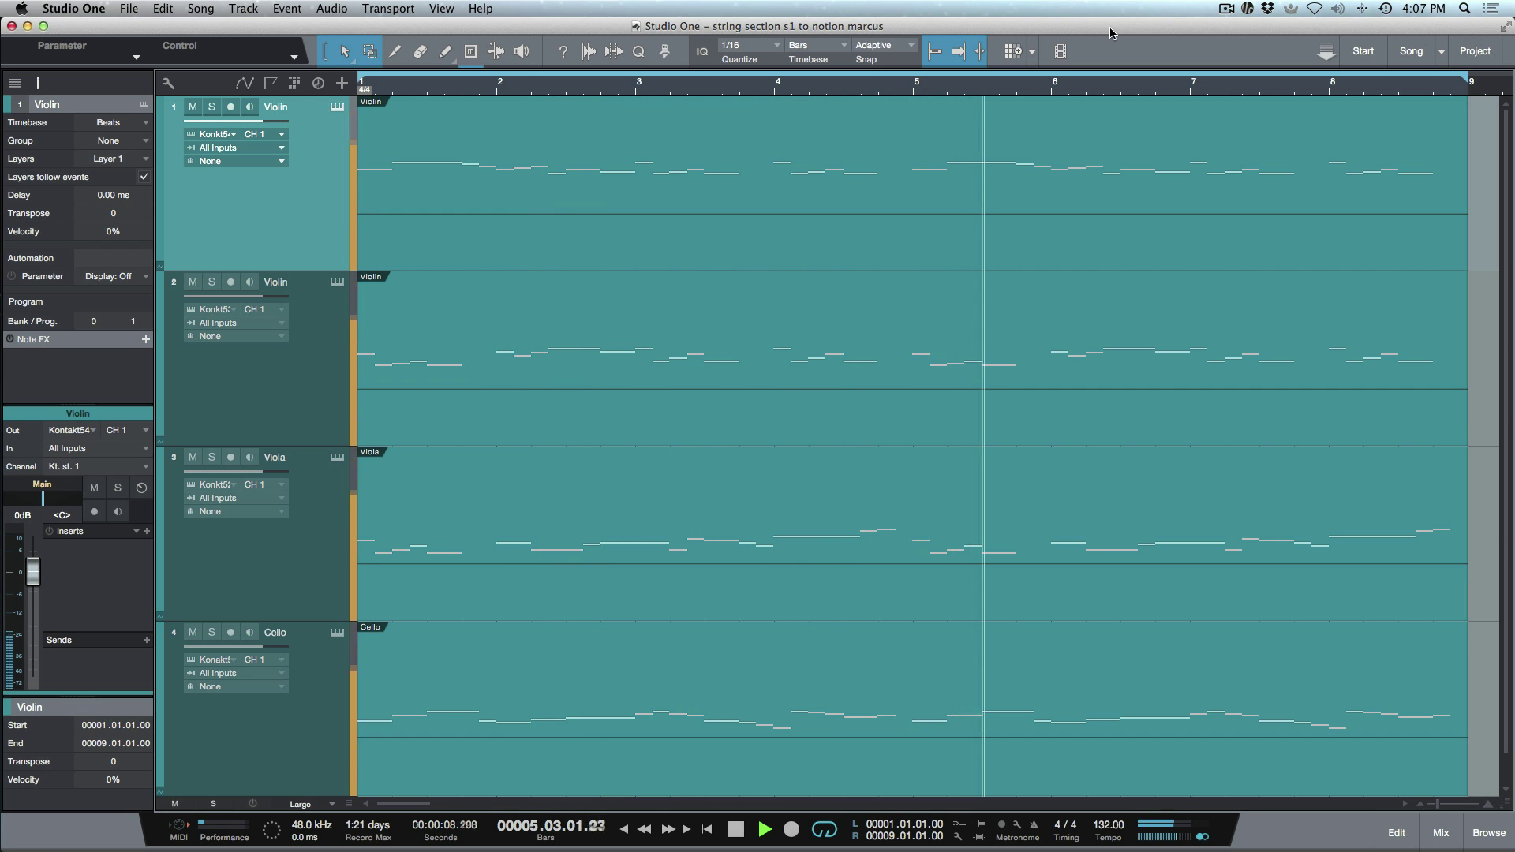
{"action": "key", "text": "space"}
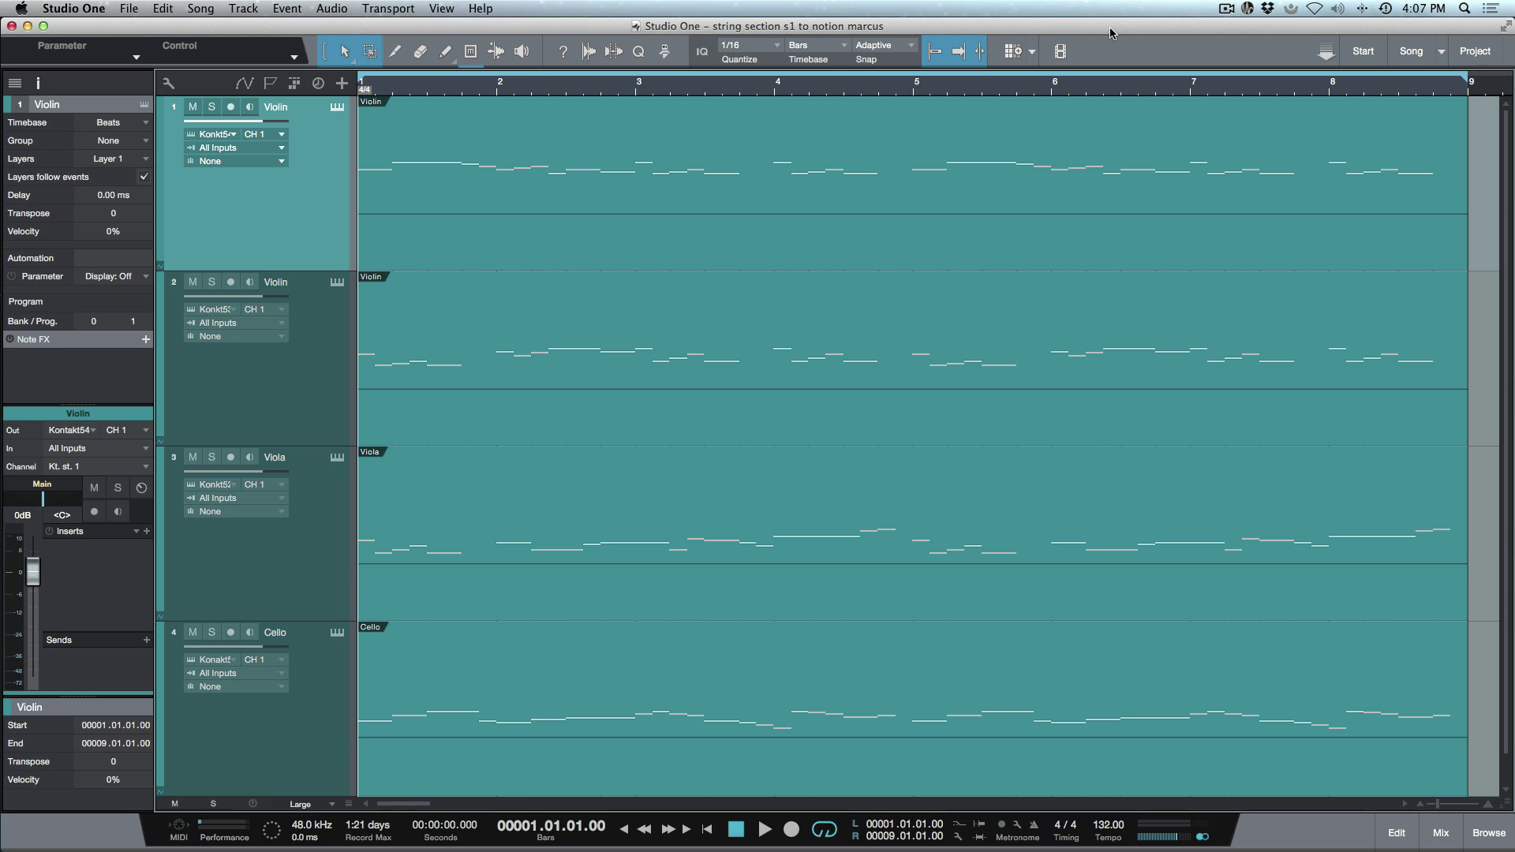
{"action": "key", "text": "super+Tab"}
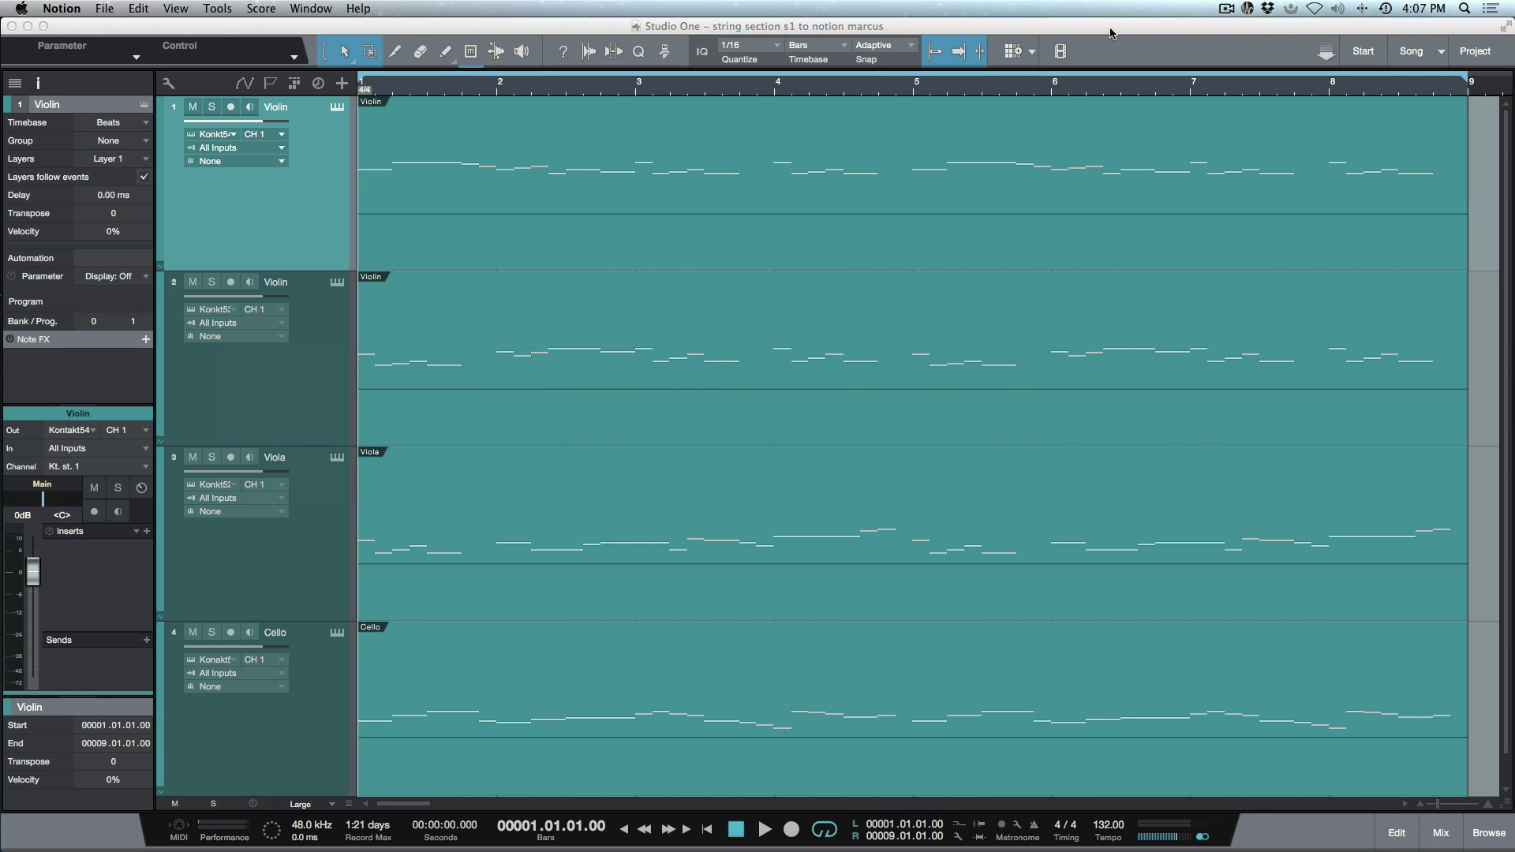
Review Notion's Preferences with Enable ReWire left unchecked, close them, and return to Studio One.
{"action": "left_click", "coordinate": [77, 10]}
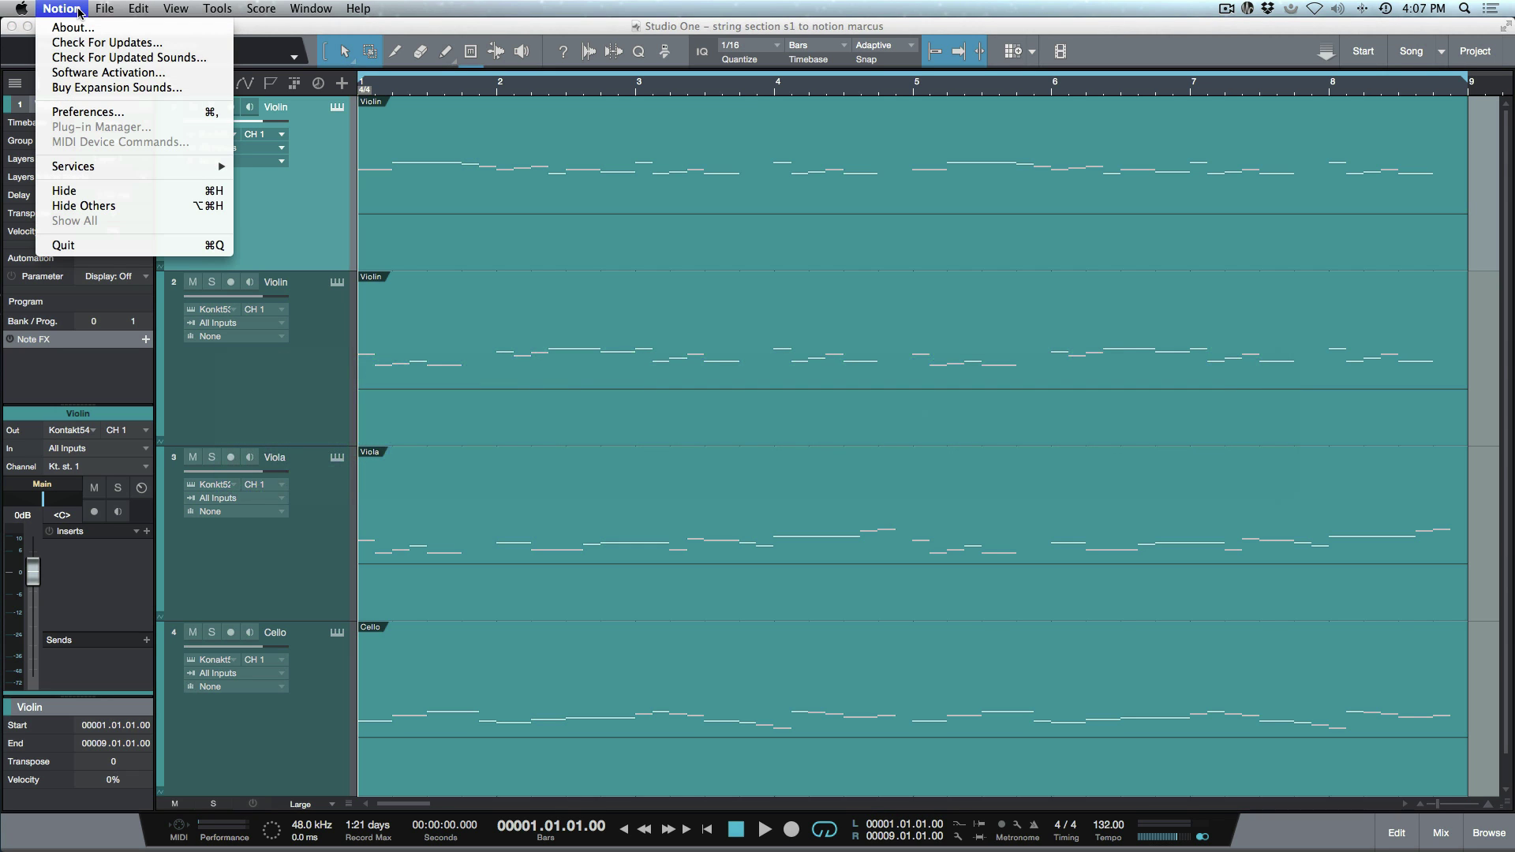
{"action": "left_click", "coordinate": [87, 113]}
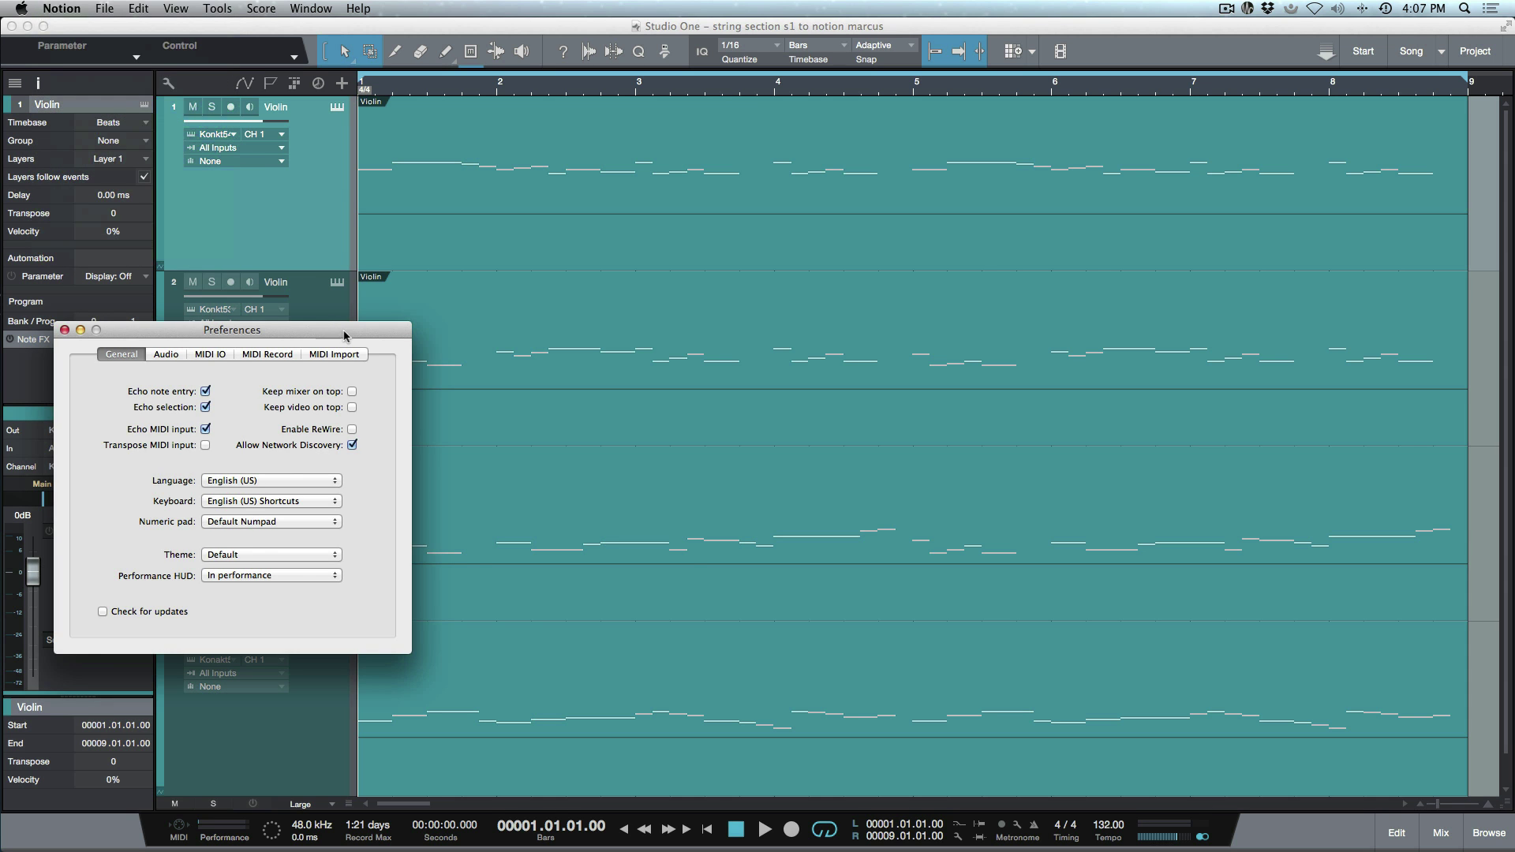
{"action": "left_click_drag", "start_coordinate": [335, 331], "coordinate": [840, 274]}
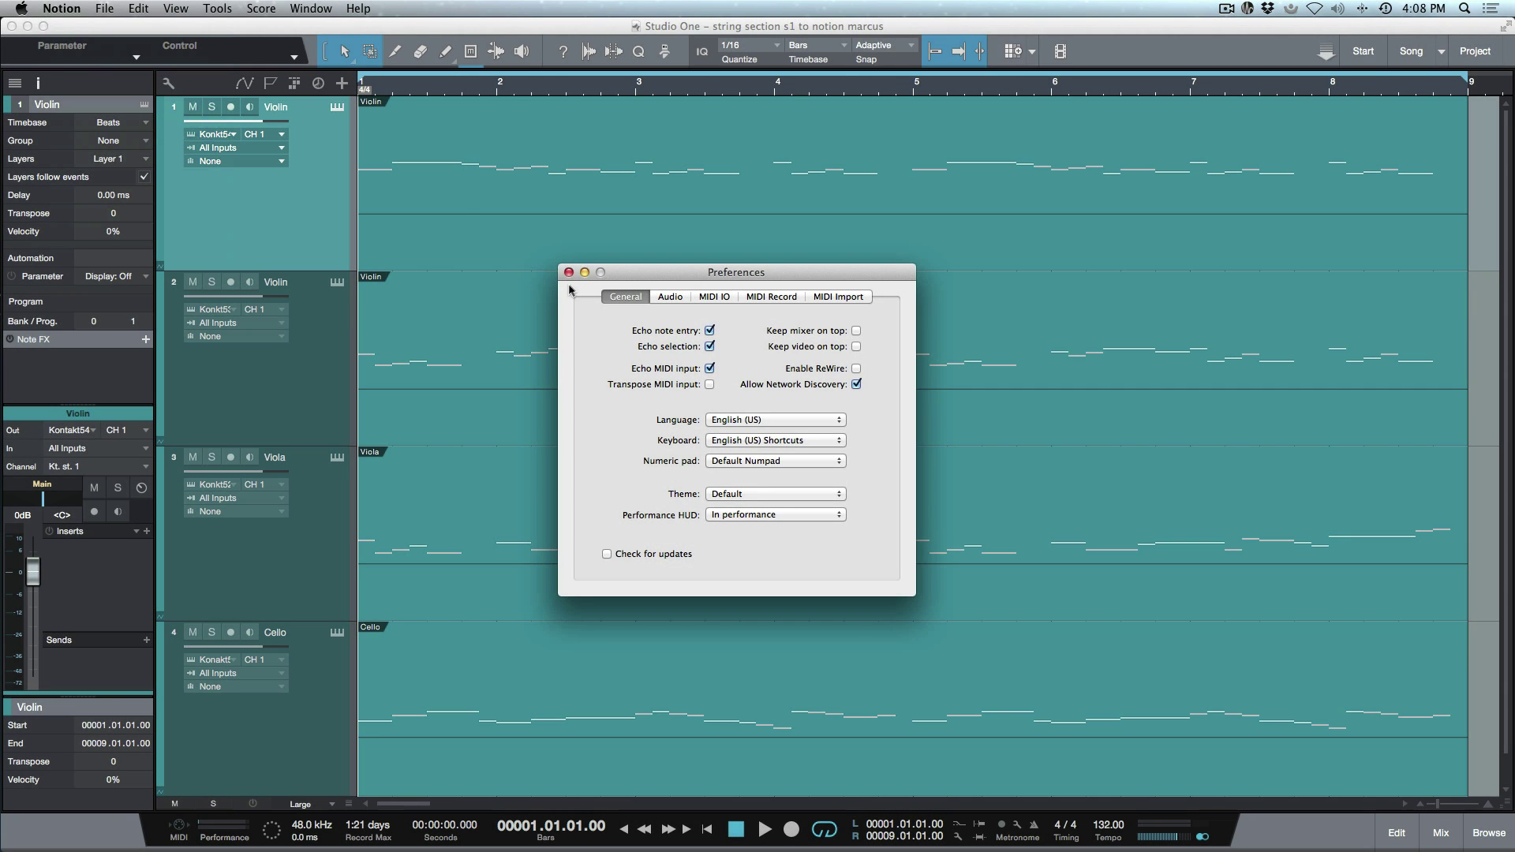
{"action": "left_click", "coordinate": [568, 272]}
{"action": "left_click", "coordinate": [579, 24]}
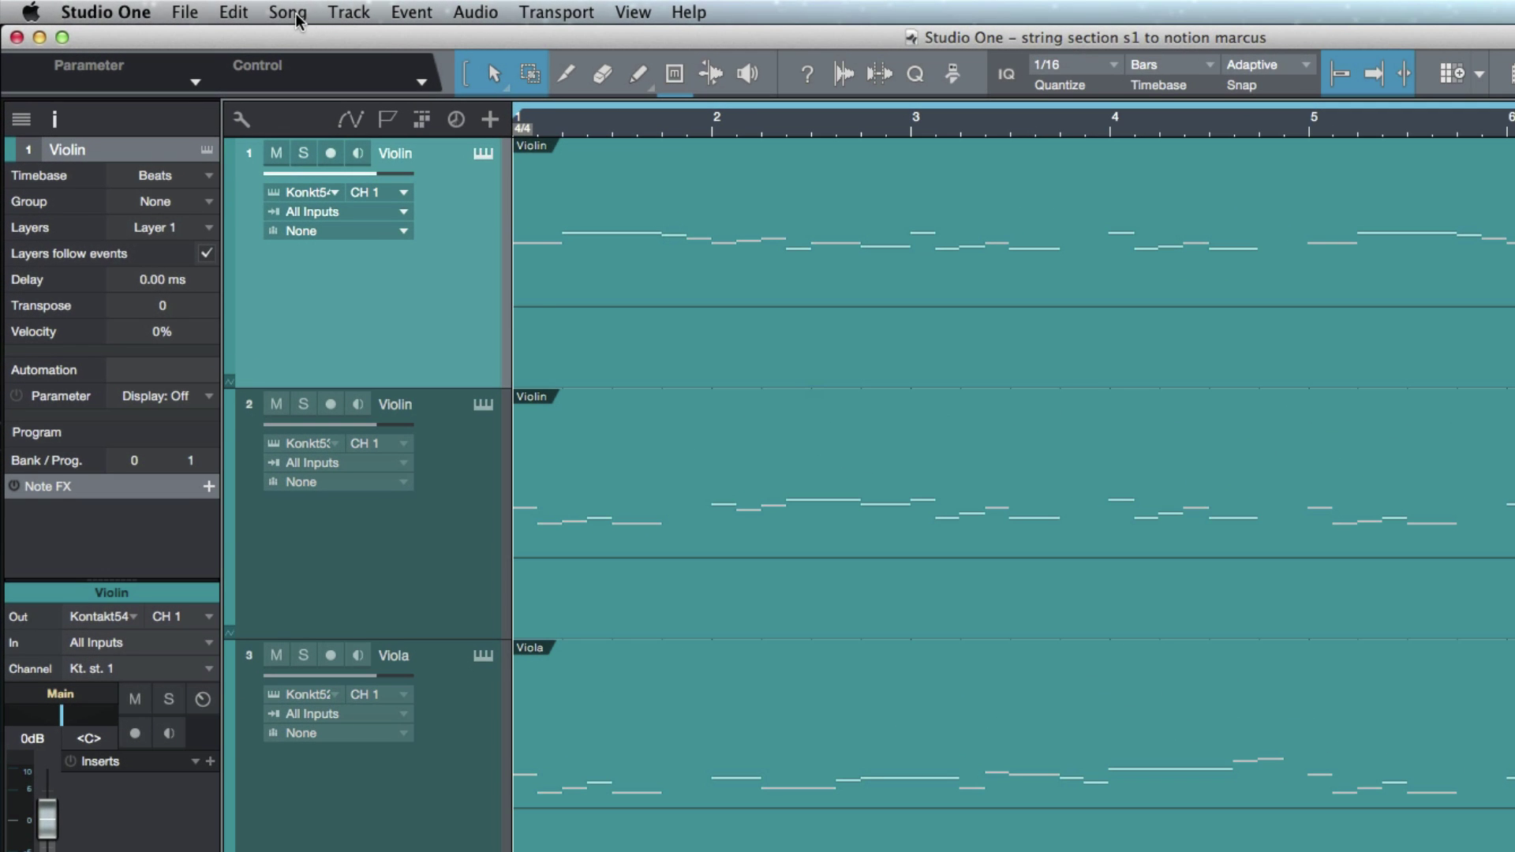
Send the entire song's note data to Notion on this computer via Song > Send to Notion.
{"action": "left_click", "coordinate": [288, 13]}
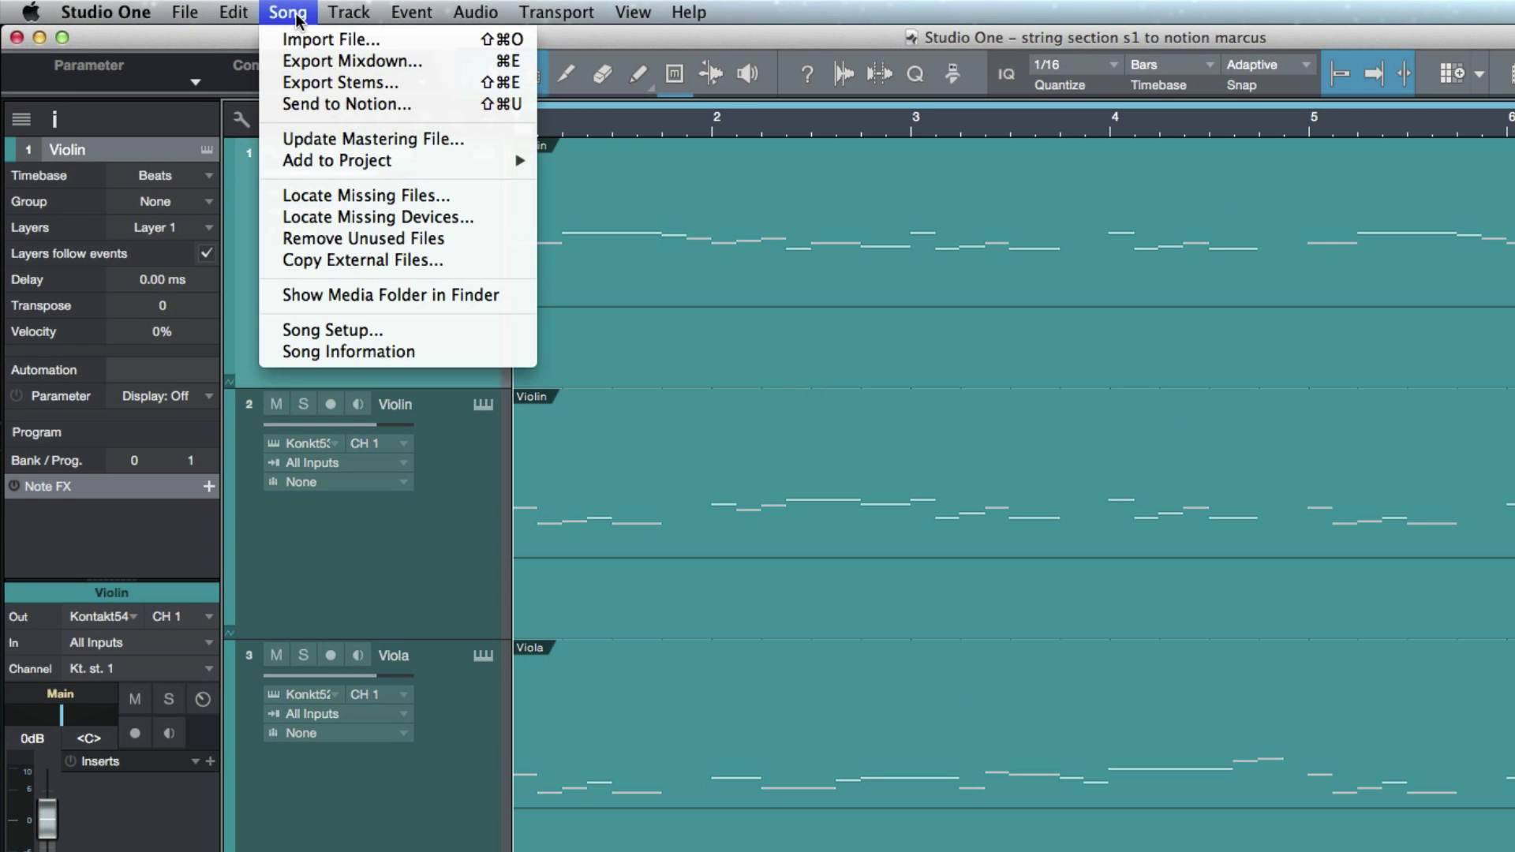
{"action": "left_click", "coordinate": [324, 105]}
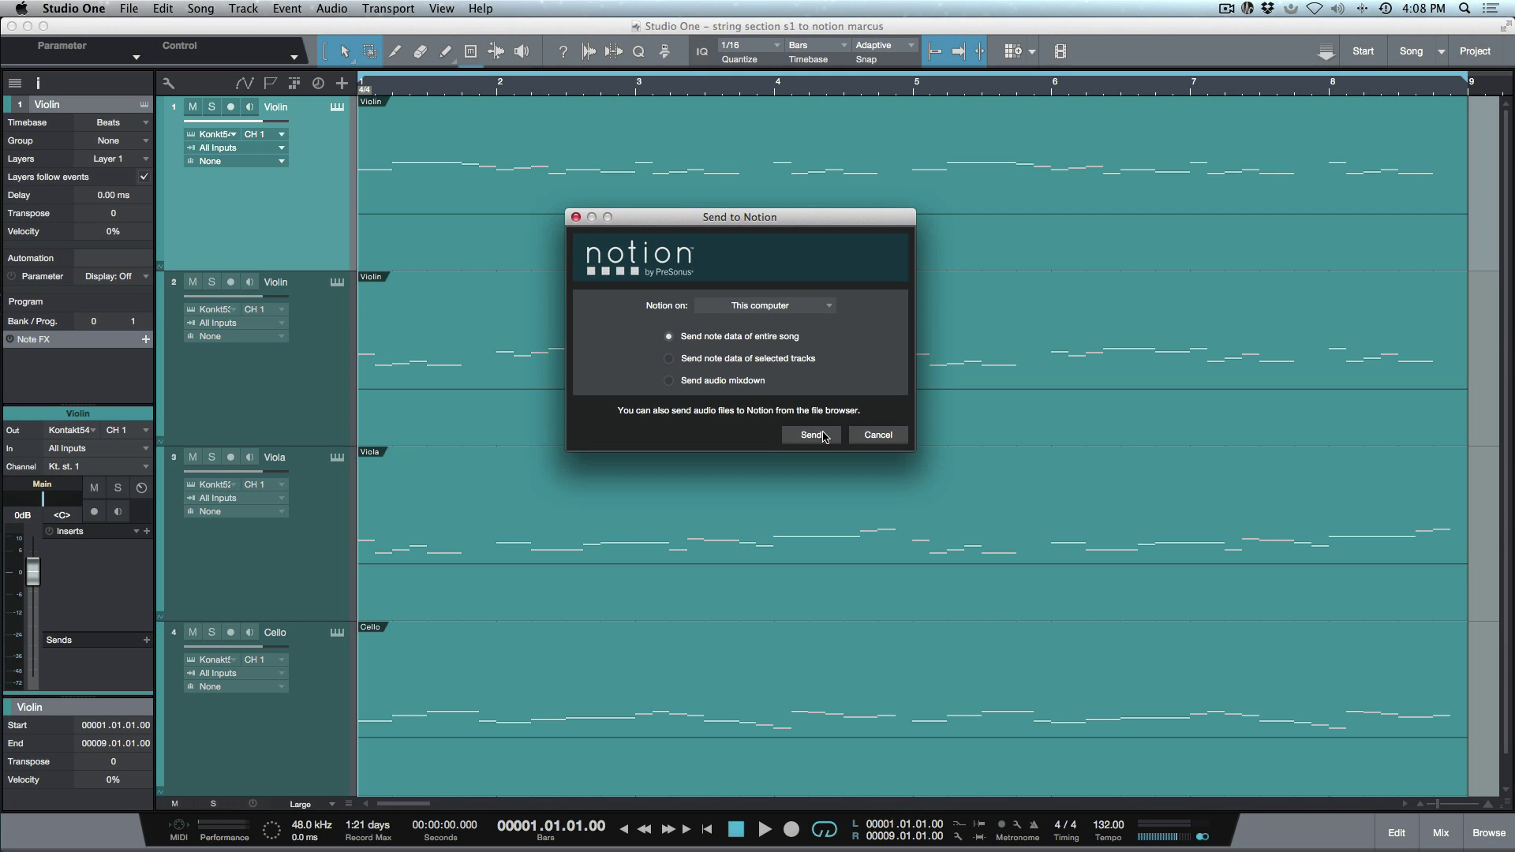
{"action": "left_click", "coordinate": [813, 435]}
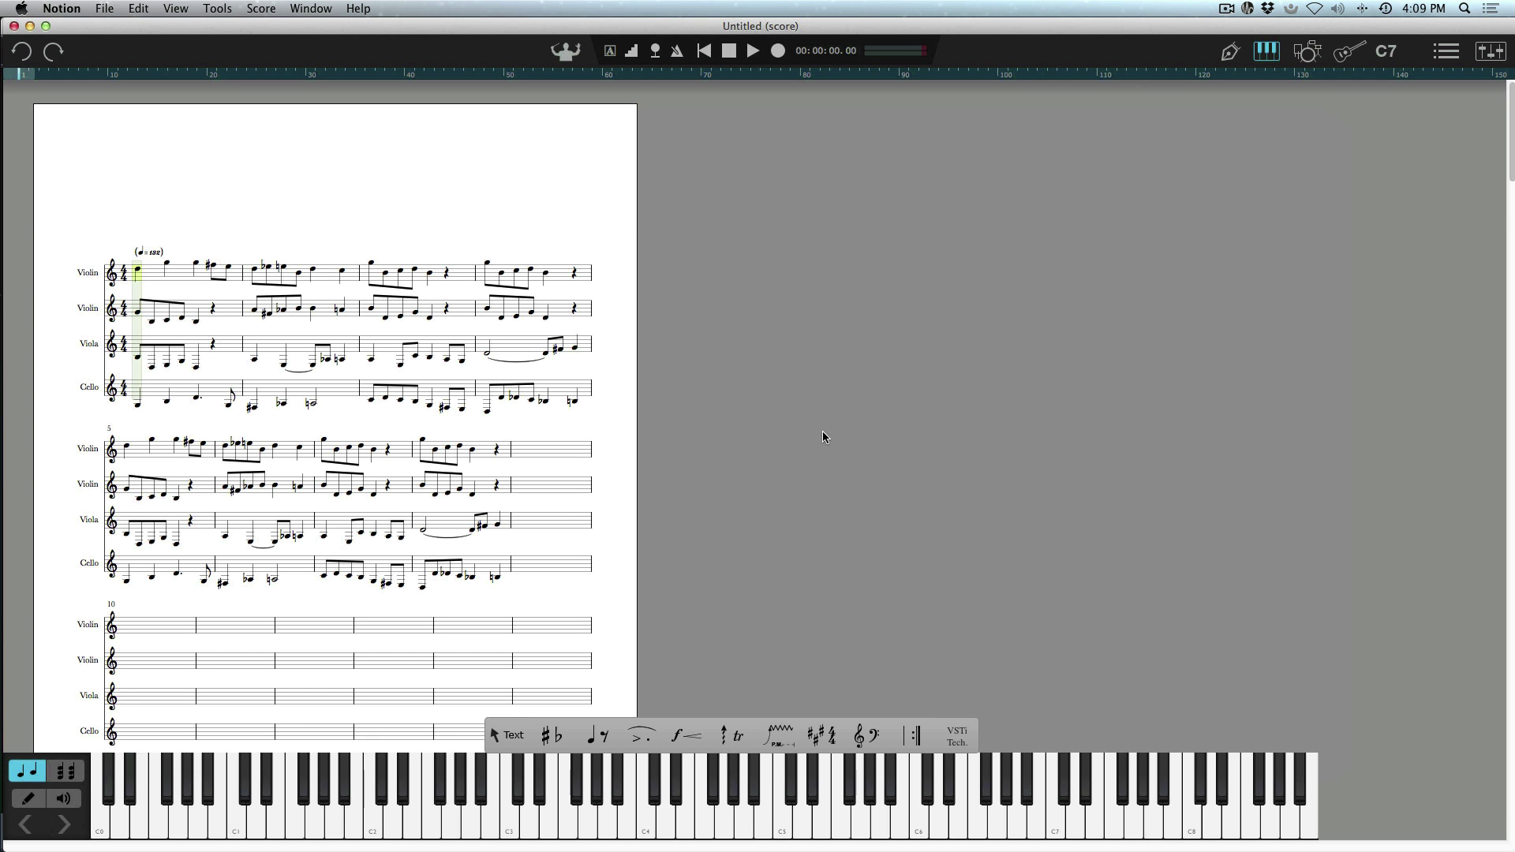
Zoom in on the imported Violin, Violin, Viola and Cello score and start playback.
{"action": "key", "text": "super+equal"}
{"action": "key", "text": "super+equal"}
{"action": "key", "text": "super+equal"}
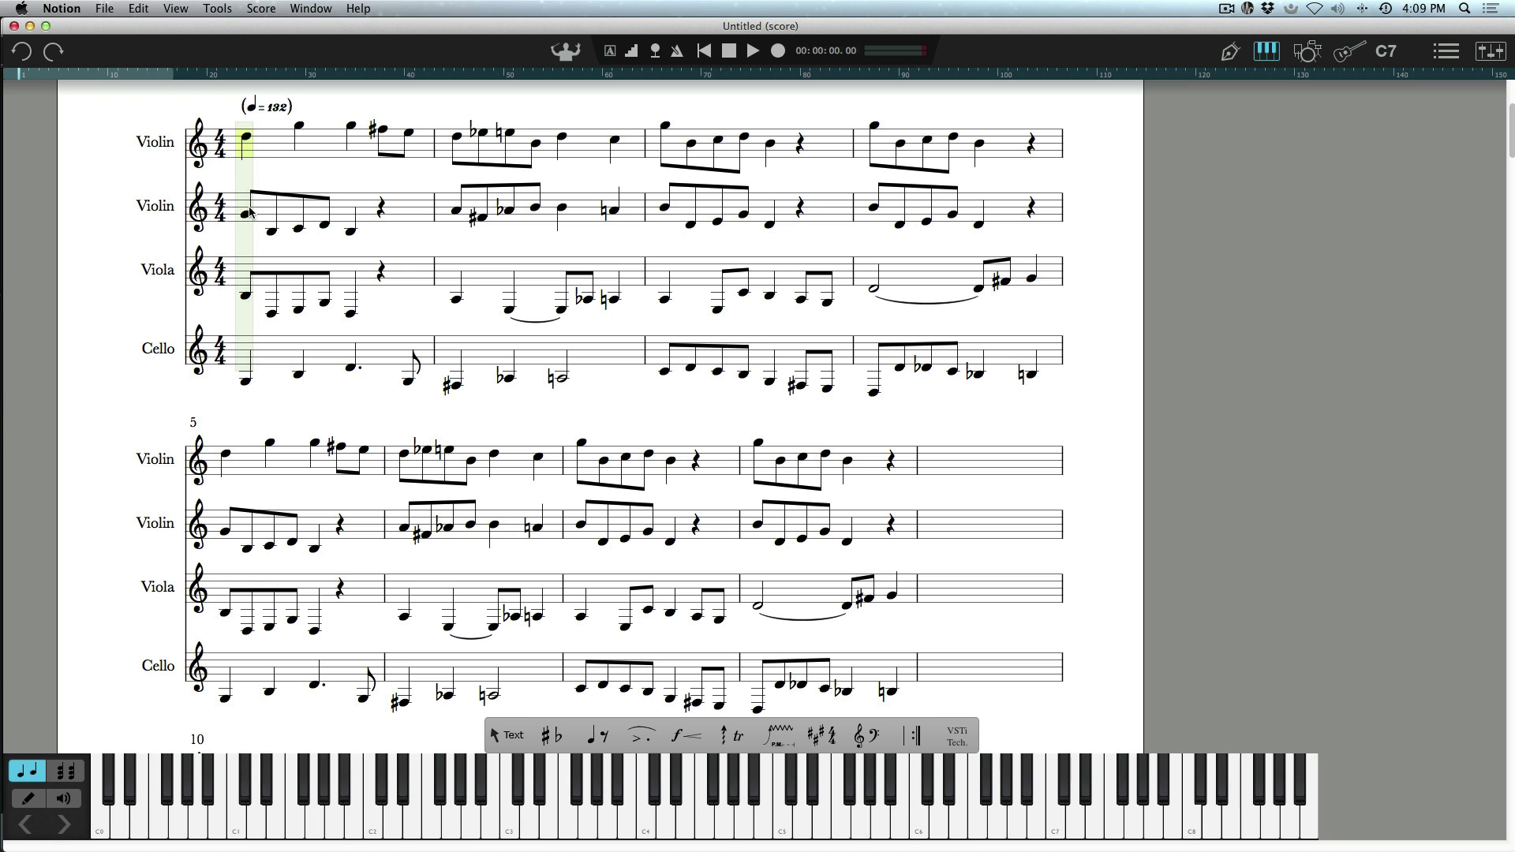
{"action": "key", "text": "space"}
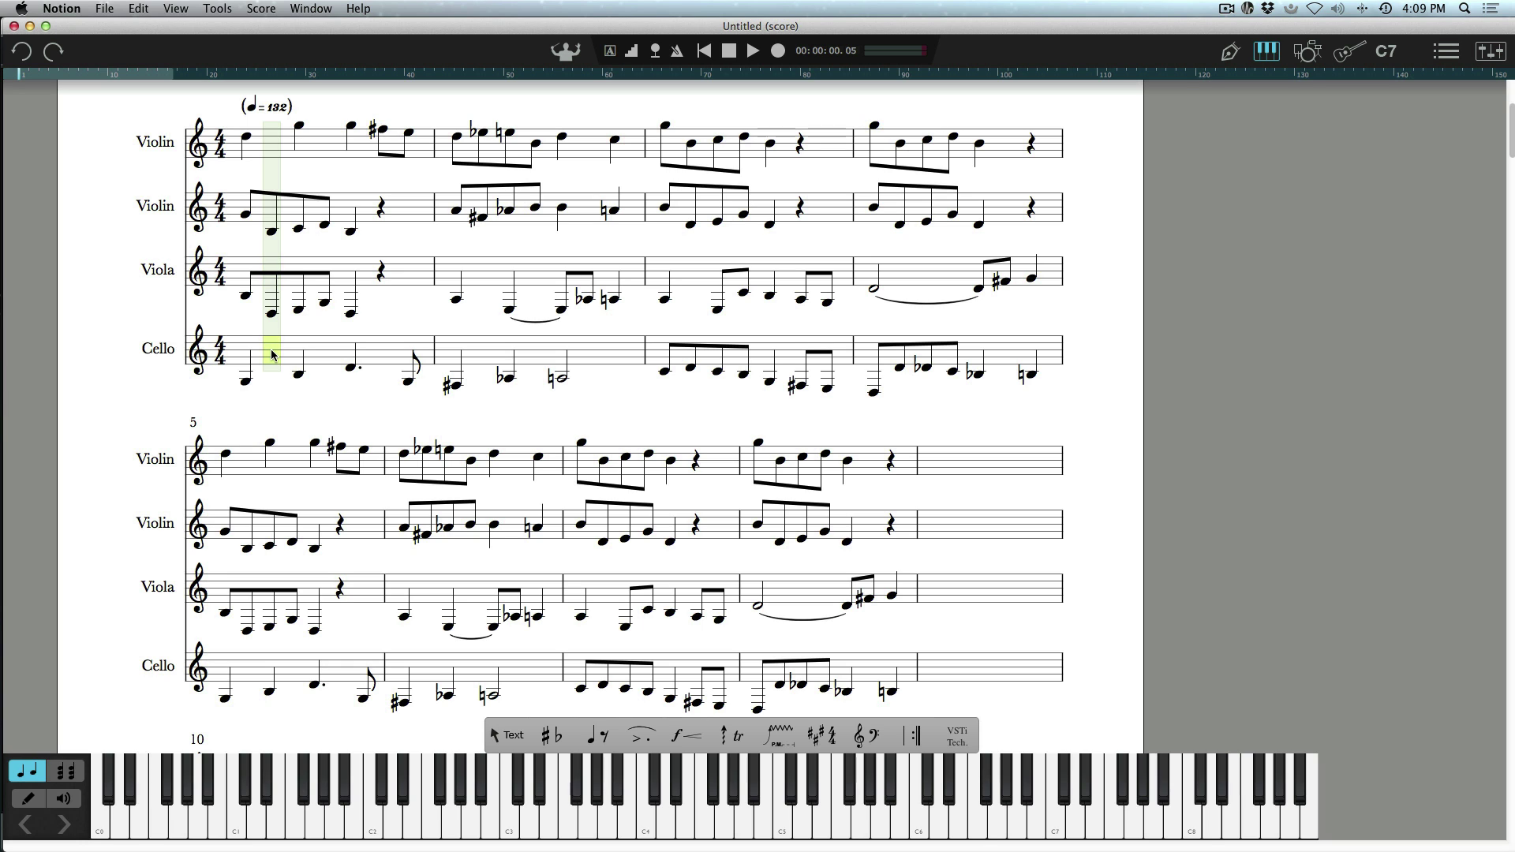
{"action": "left_click", "coordinate": [216, 9]}
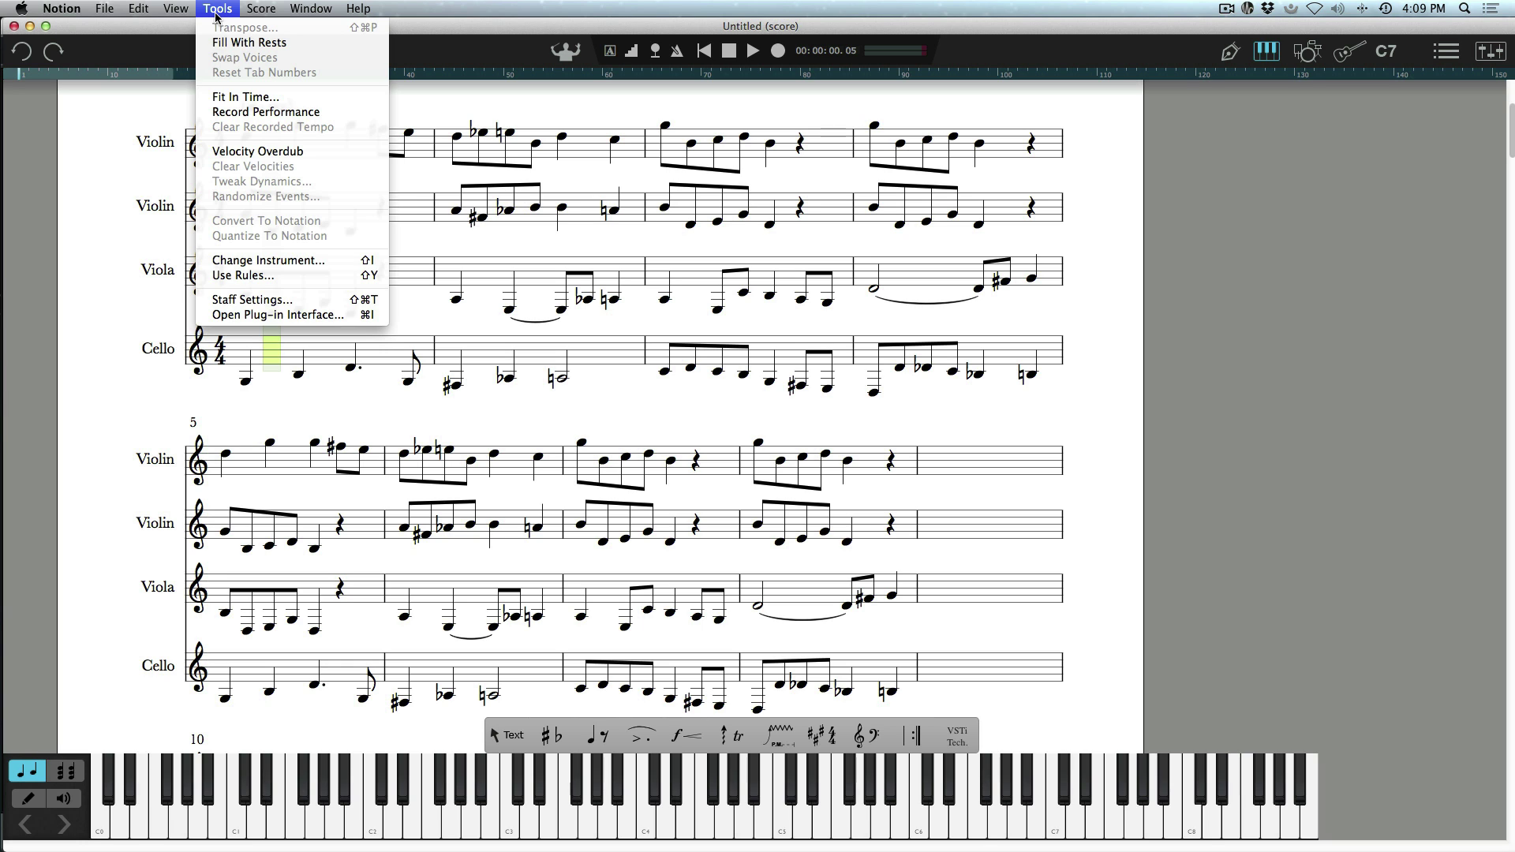
View the Cello Solo and Viola Solo Kontakt instruments, then open the Violin staff's instrument.
{"action": "left_click", "coordinate": [295, 316]}
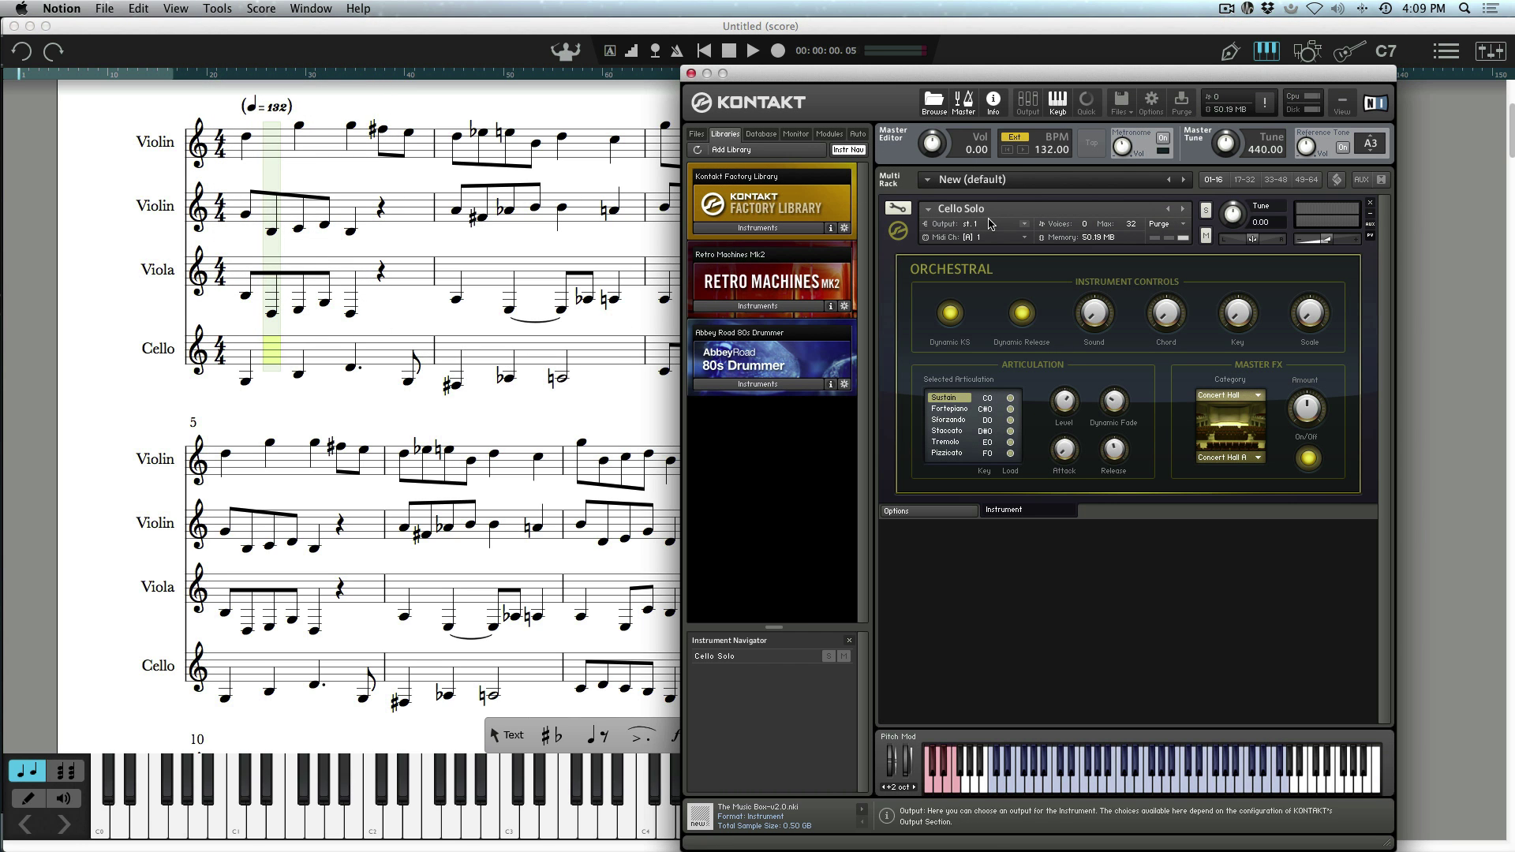
{"action": "left_click", "coordinate": [692, 74]}
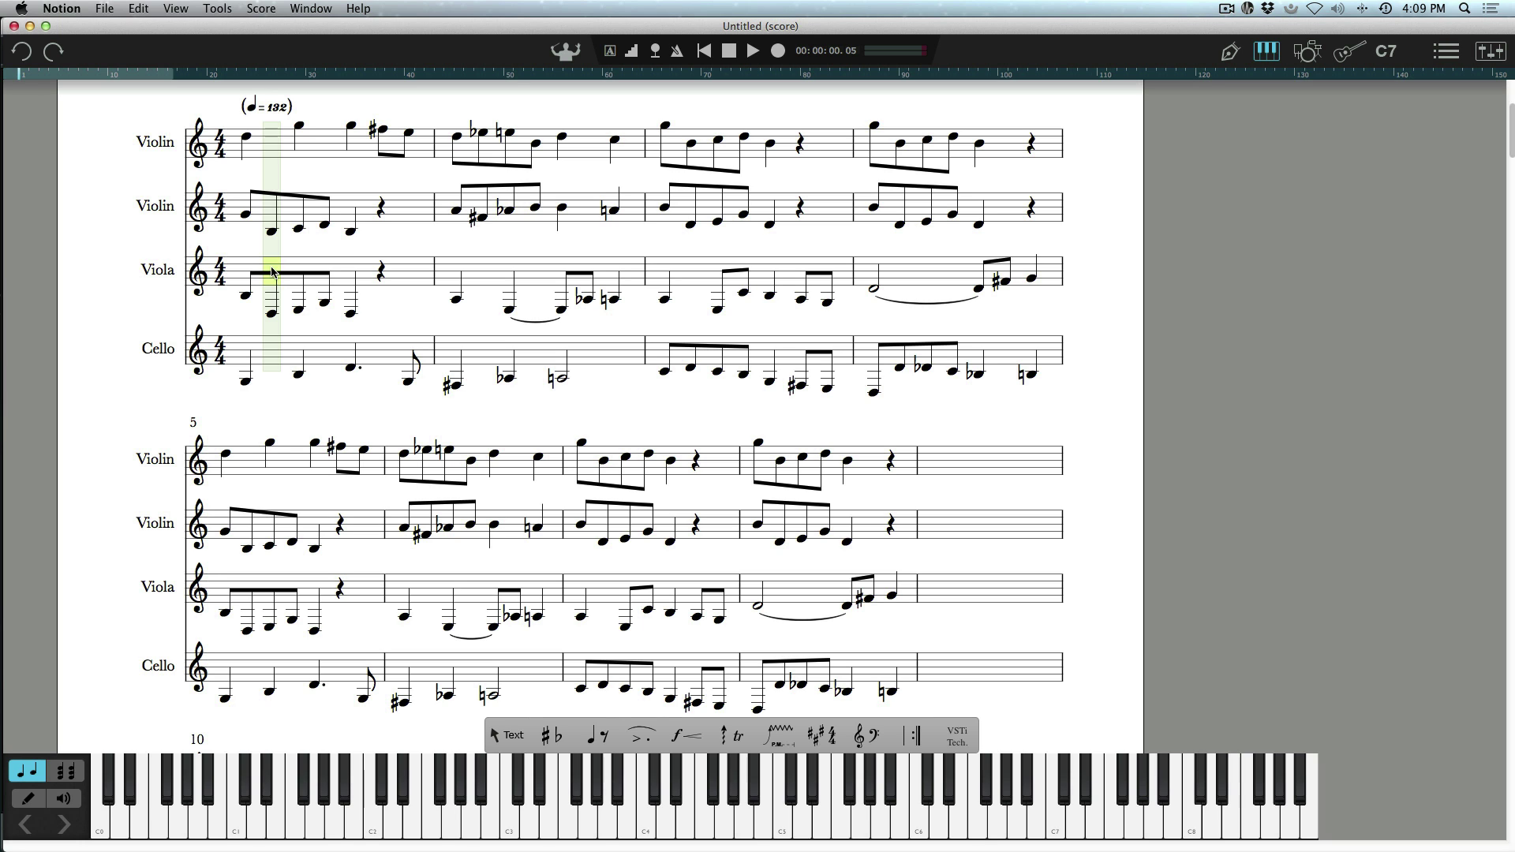
{"action": "key", "text": "super+shift+v"}
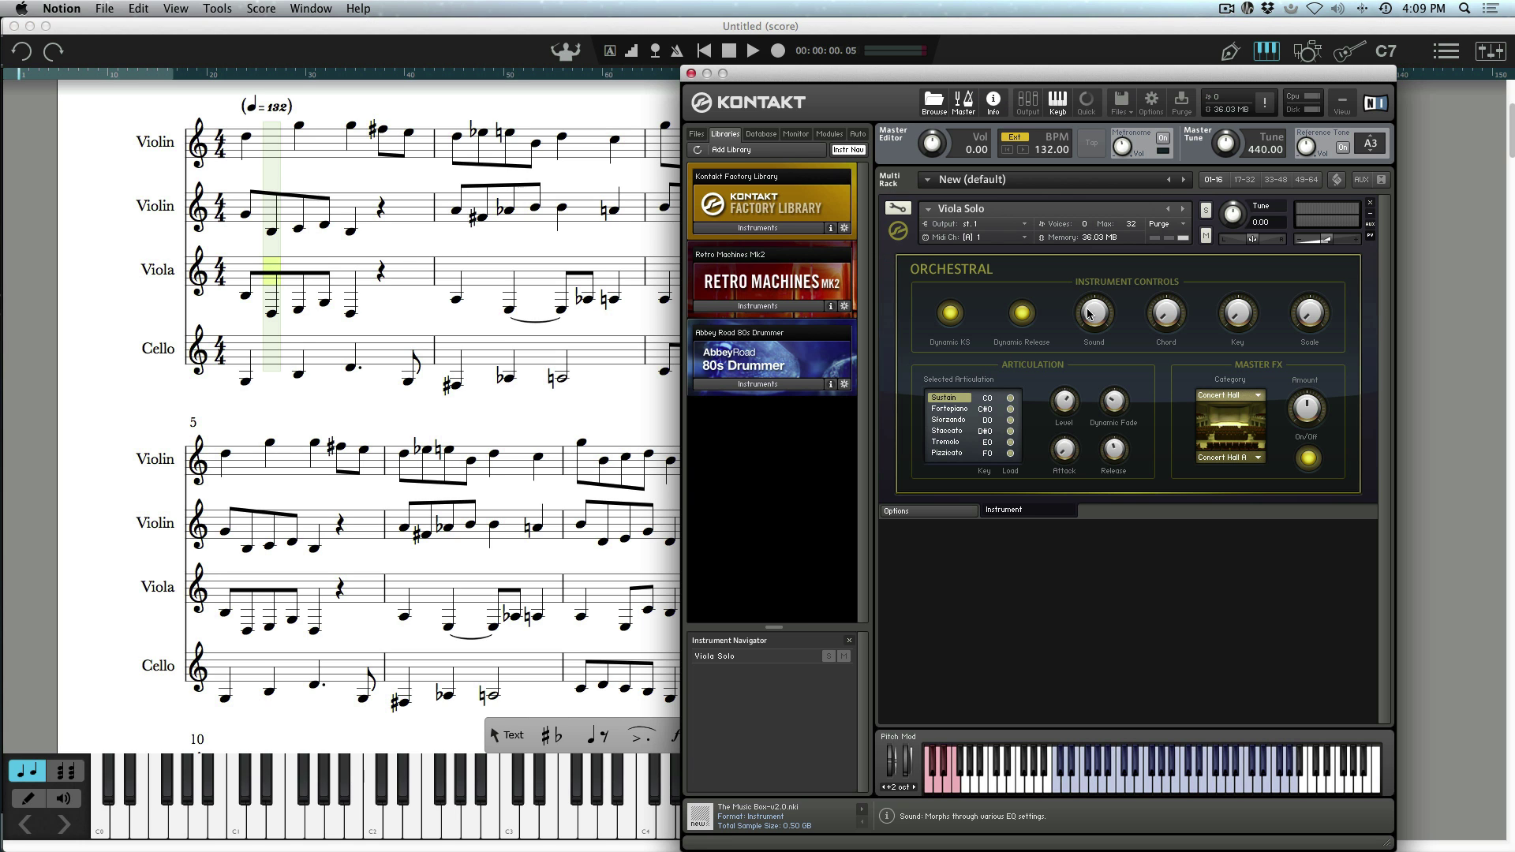
{"action": "left_click", "coordinate": [691, 74]}
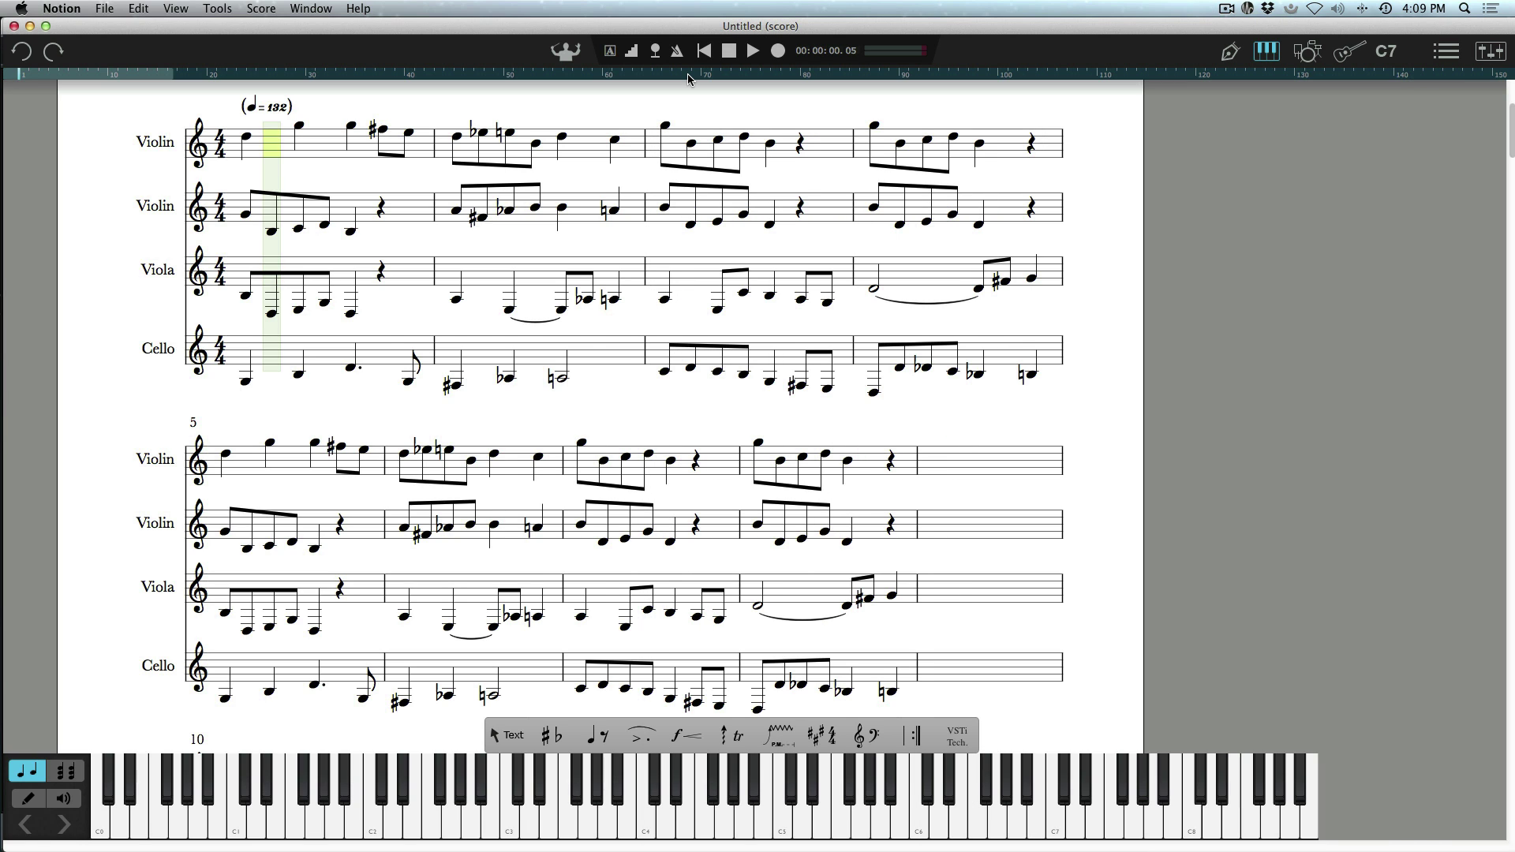
{"action": "key", "text": "super+shift+v"}
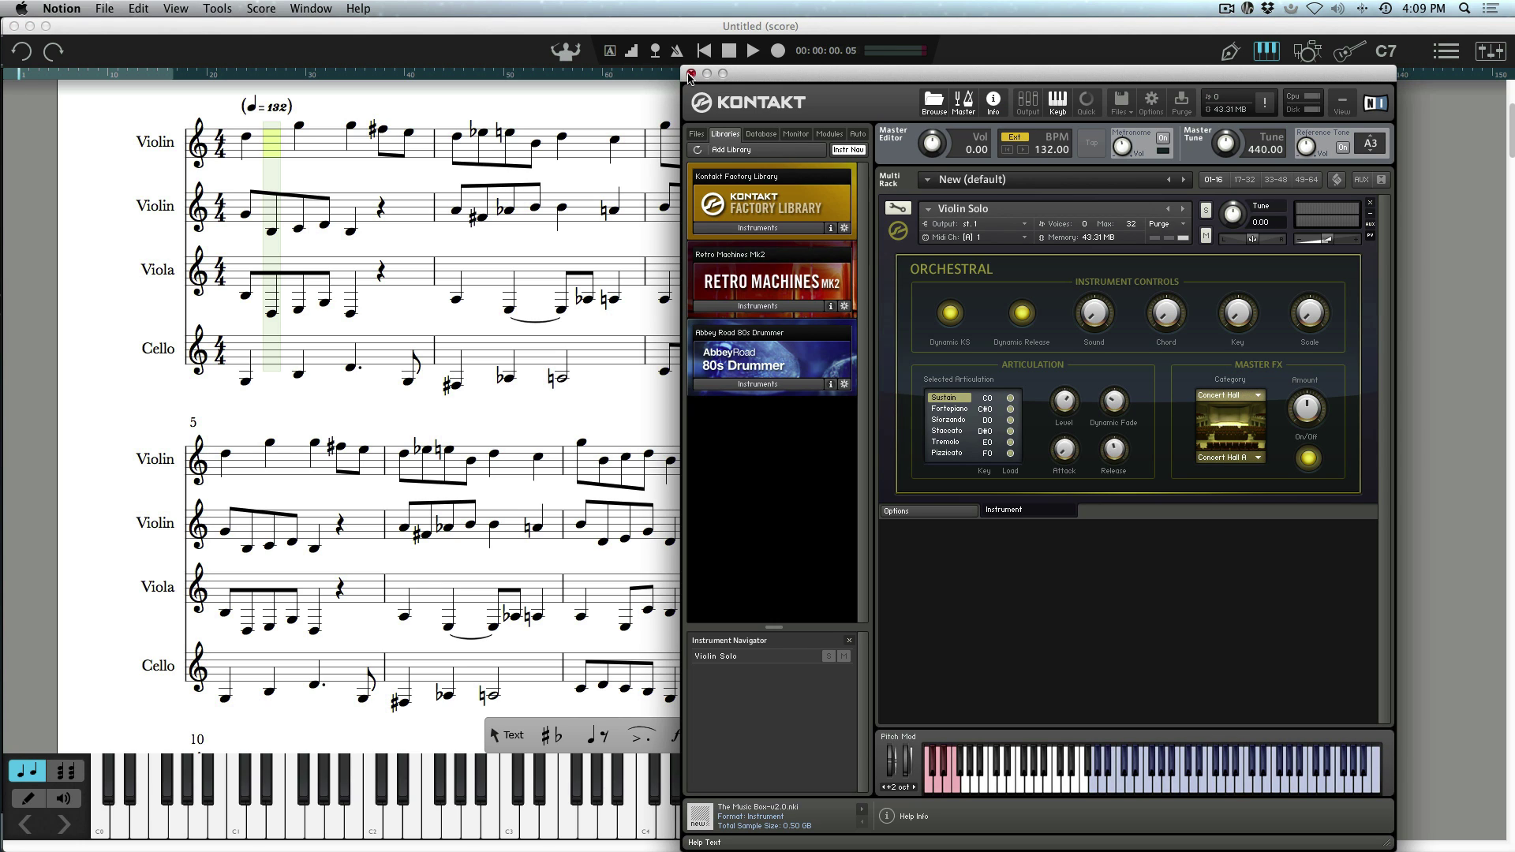
Close the Violin Solo window, play the score from bar 1, and stop during bar 7.
{"action": "left_click", "coordinate": [690, 74]}
{"action": "left_click", "coordinate": [704, 51]}
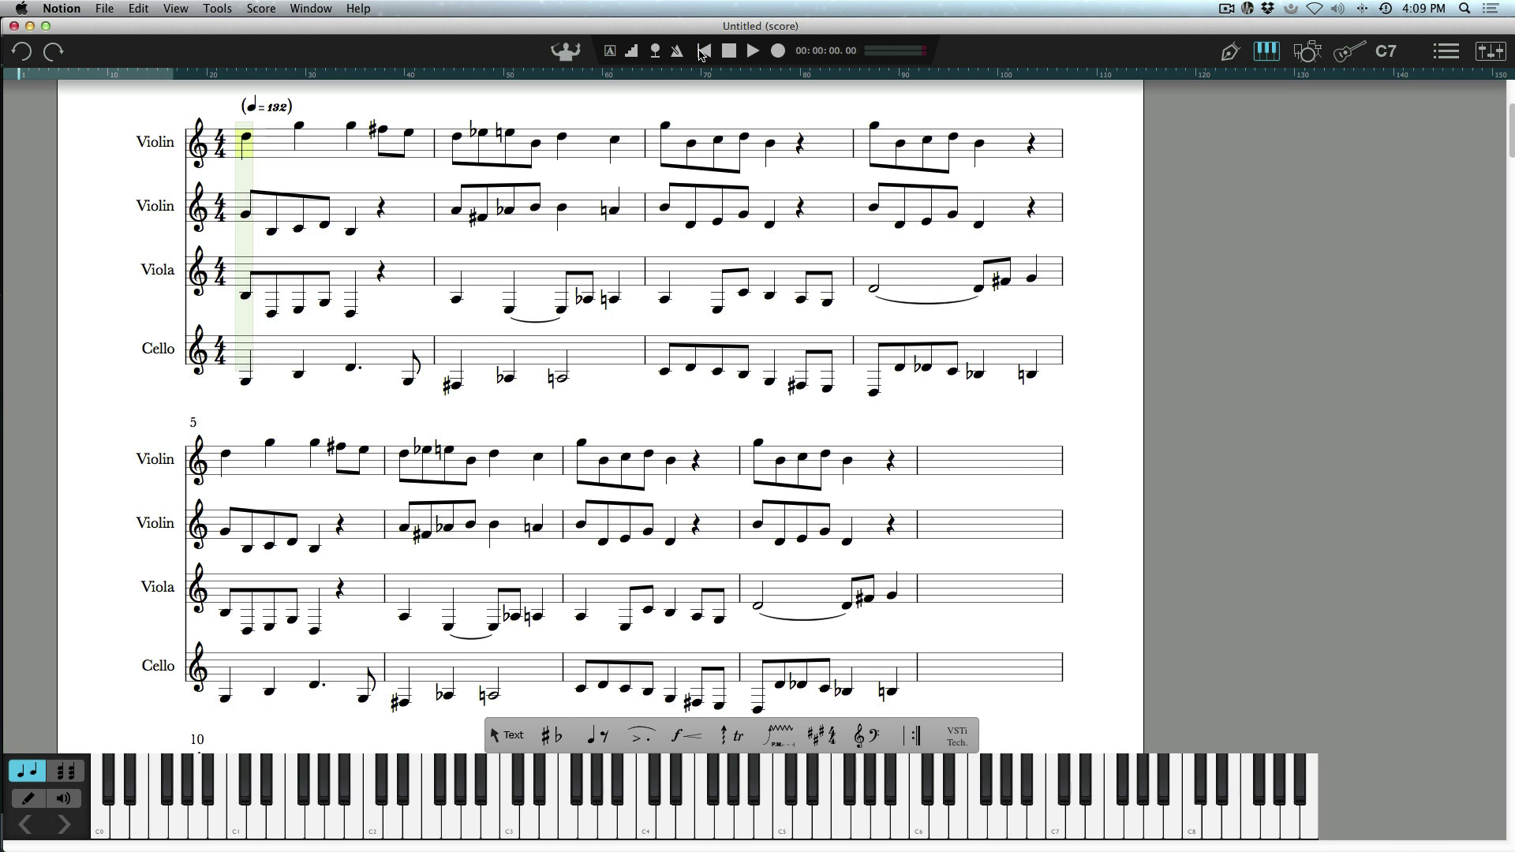
{"action": "left_click", "coordinate": [751, 51]}
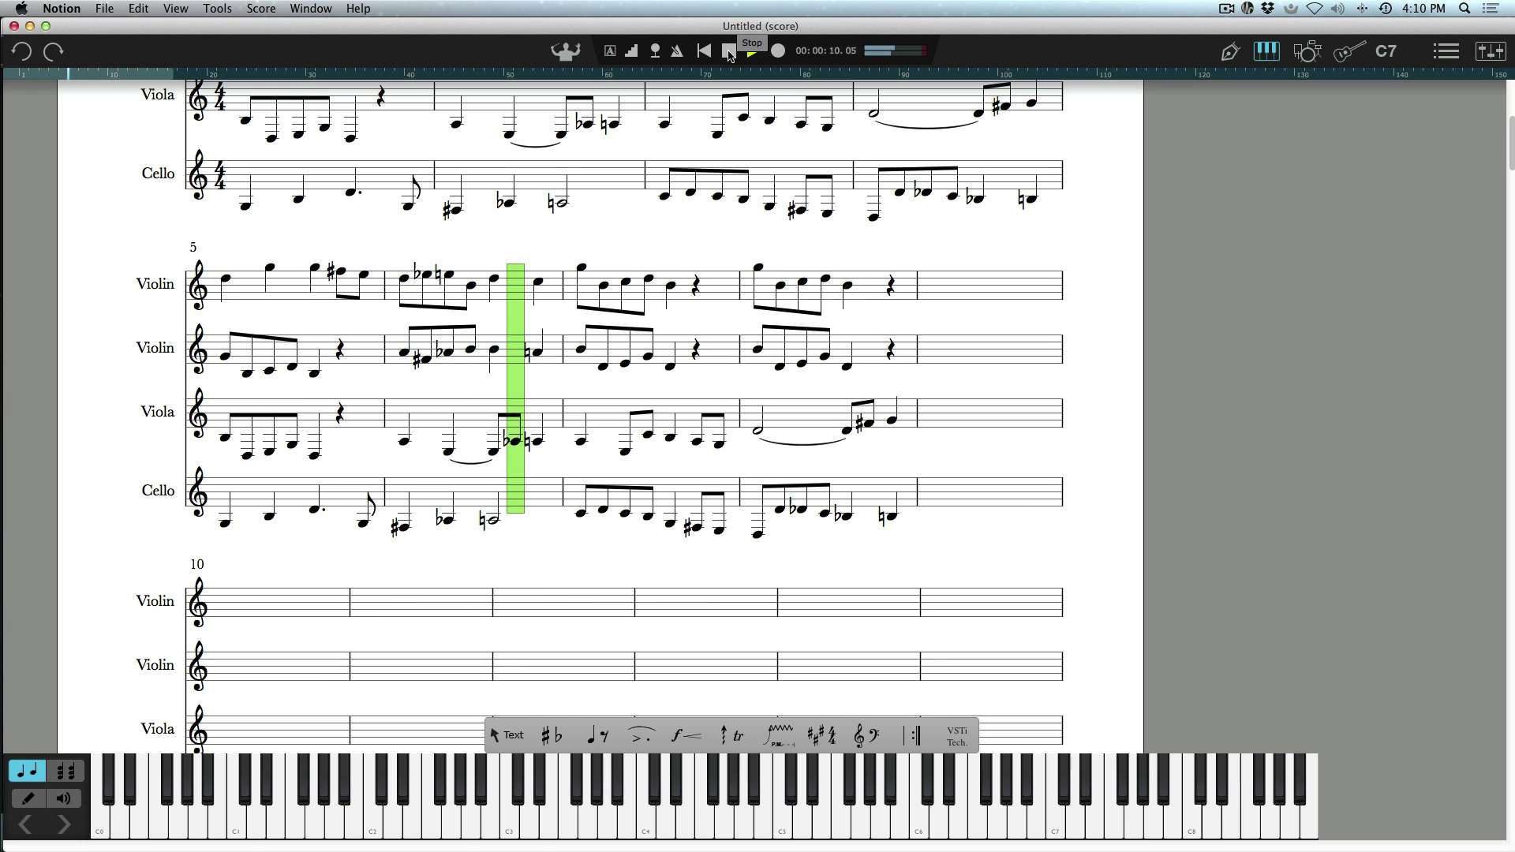
{"action": "left_click", "coordinate": [730, 51]}
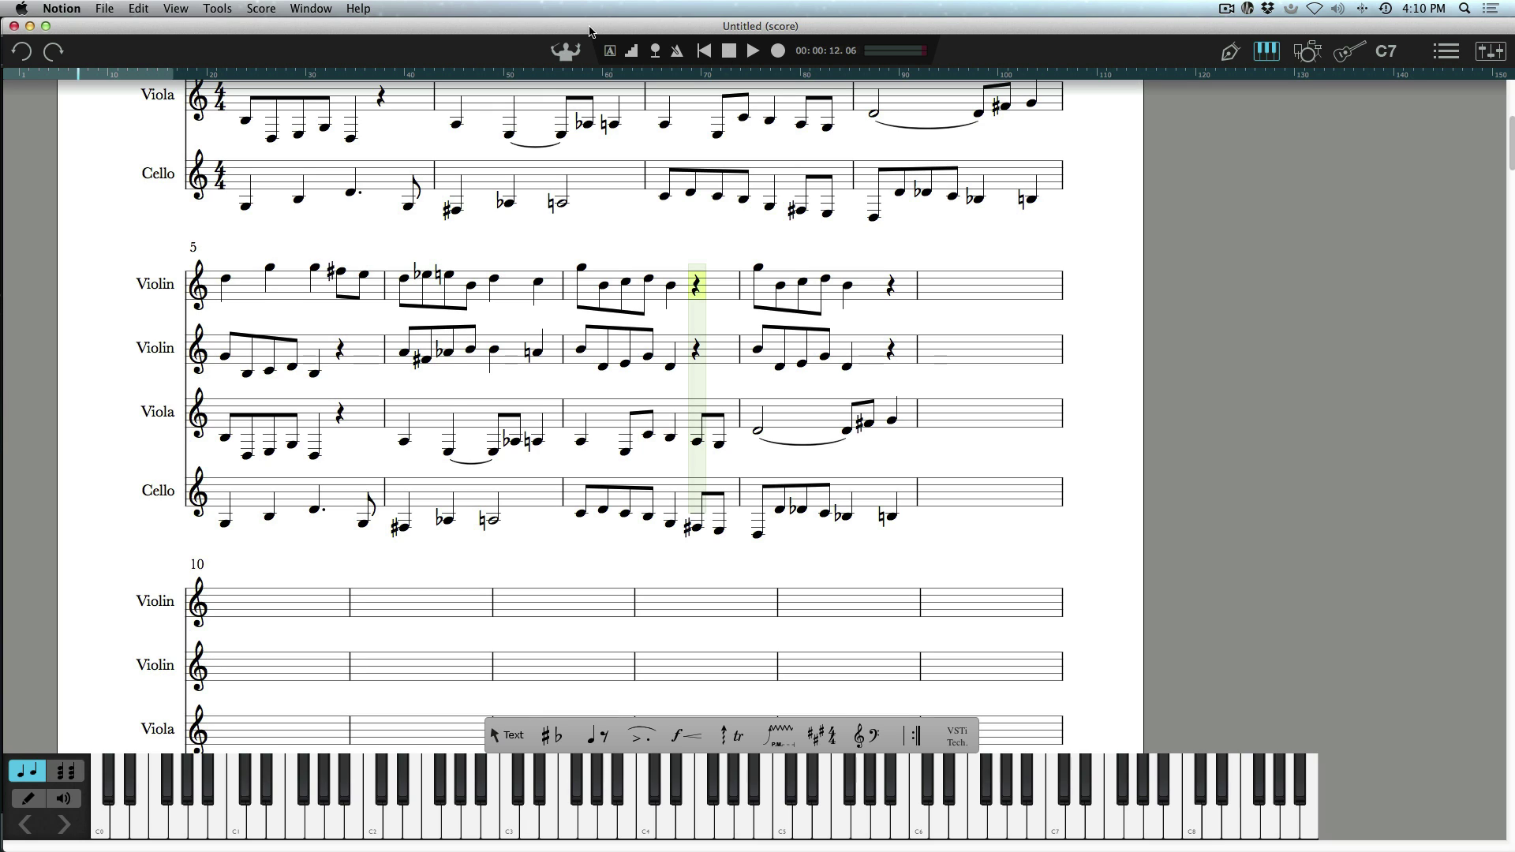
Close the string score in Notion, then switch Studio One to the rock song and check its mixer.
{"action": "left_click", "coordinate": [103, 8]}
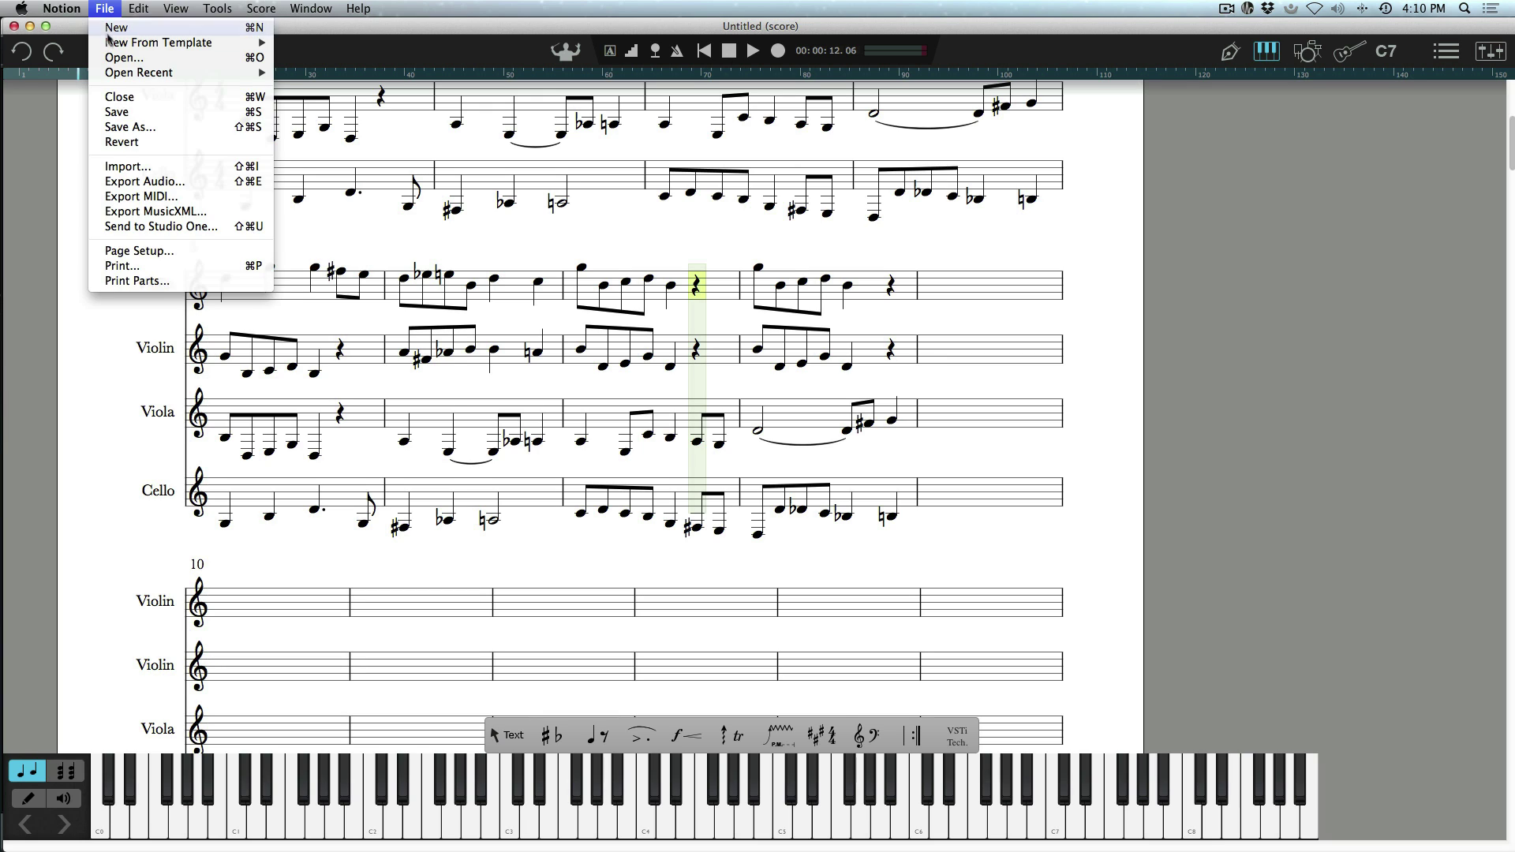
{"action": "left_click", "coordinate": [119, 97]}
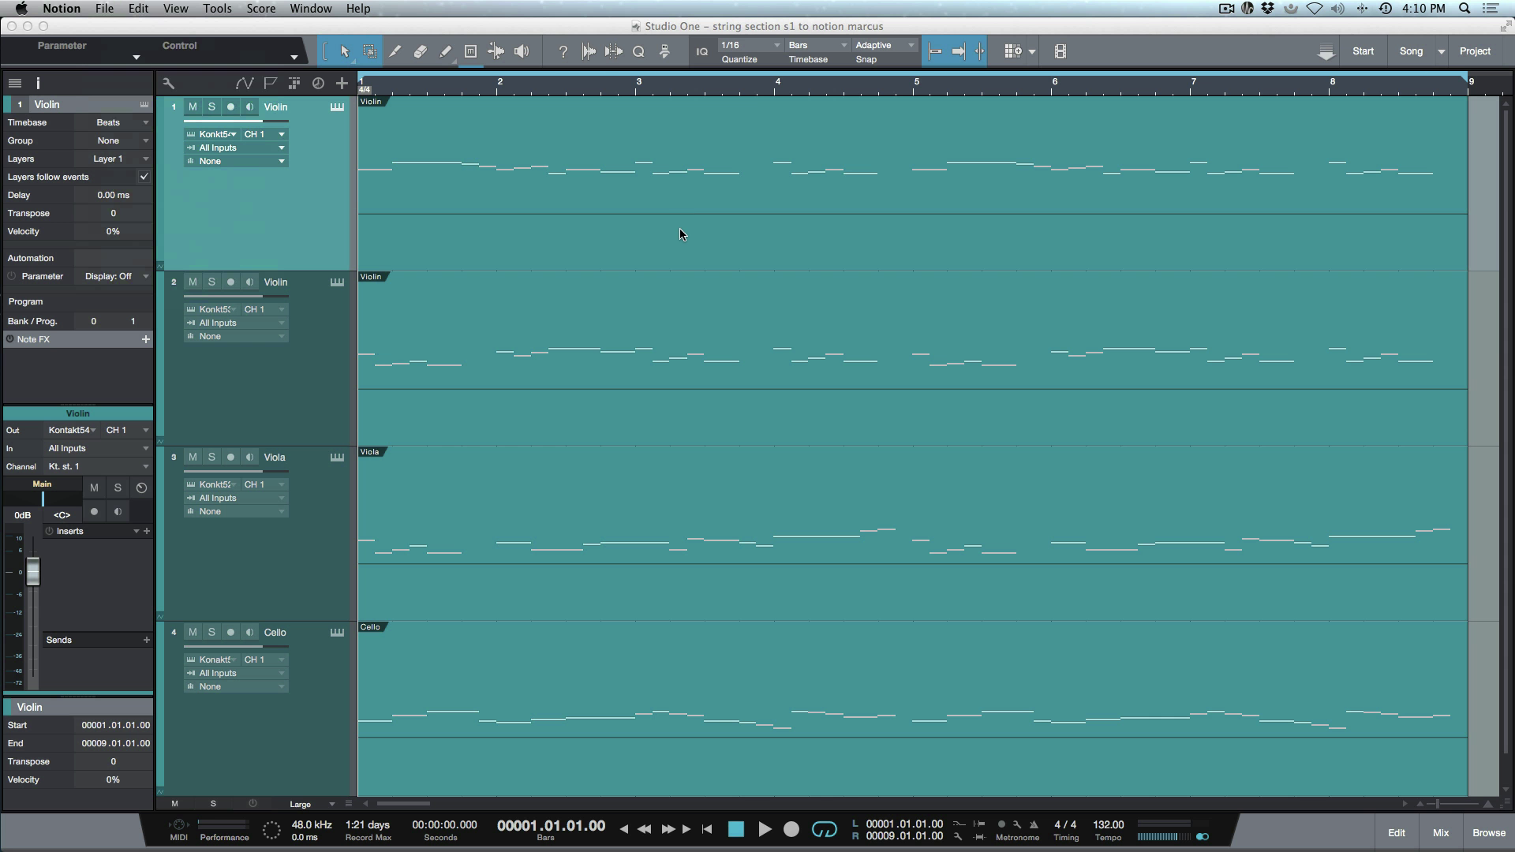
{"action": "left_click", "coordinate": [597, 30]}
{"action": "key", "text": "ctrl+Tab"}
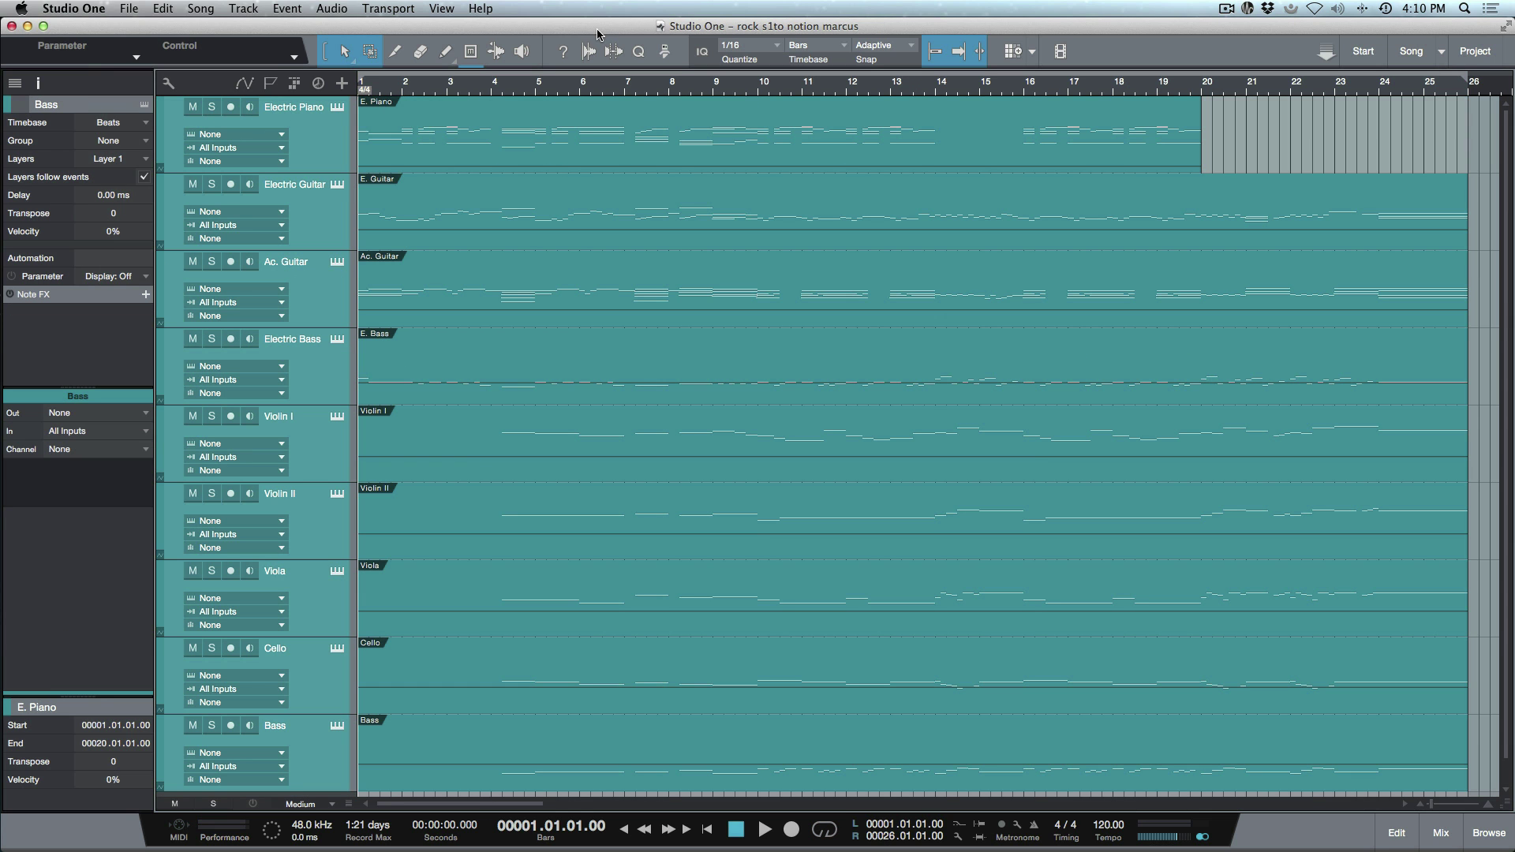
{"action": "key", "text": "F3"}
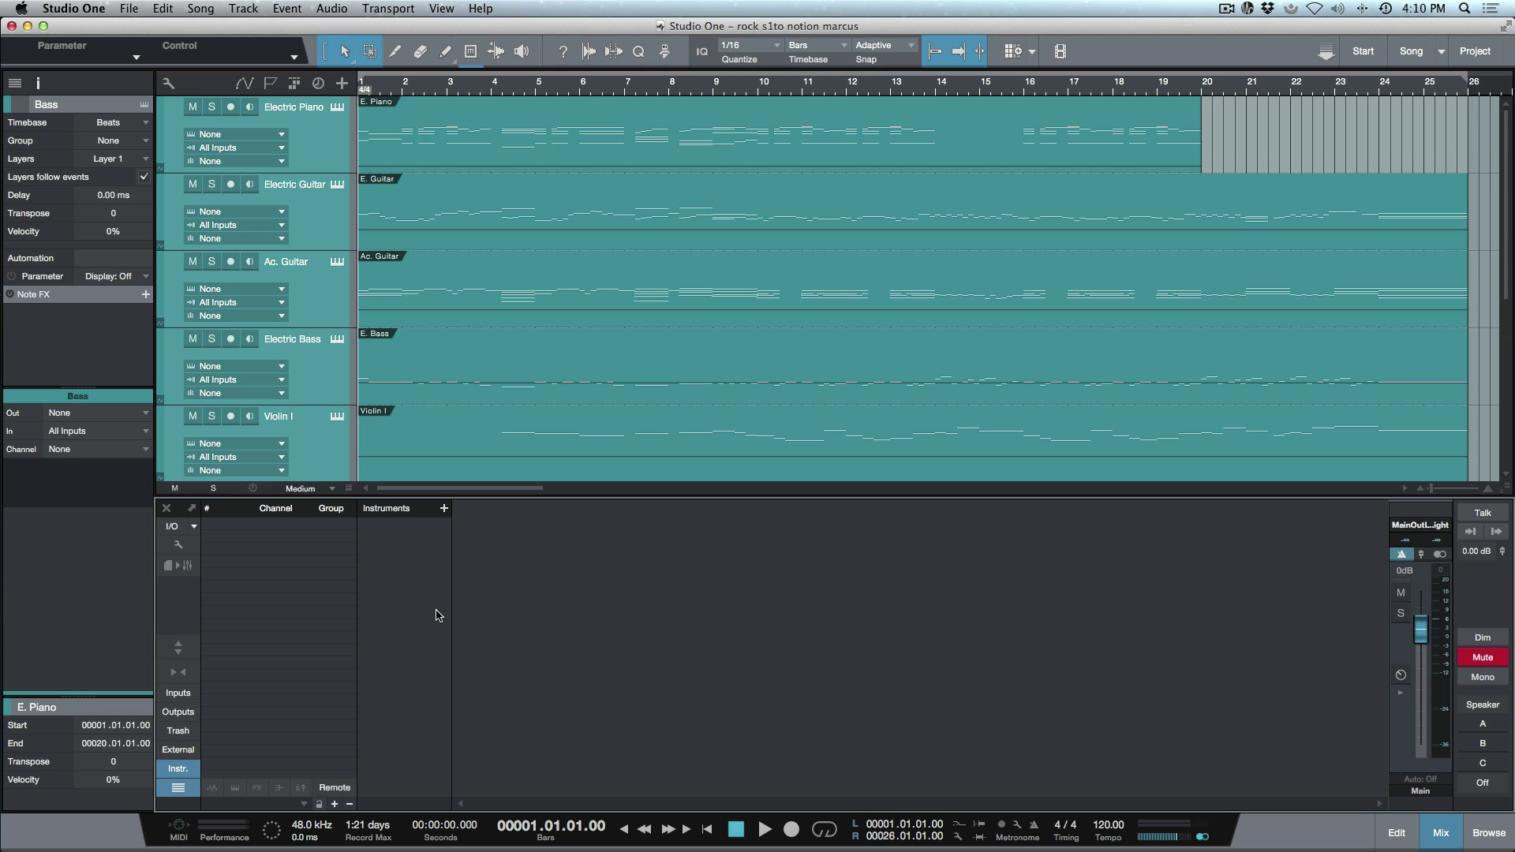
{"action": "key", "text": "F3"}
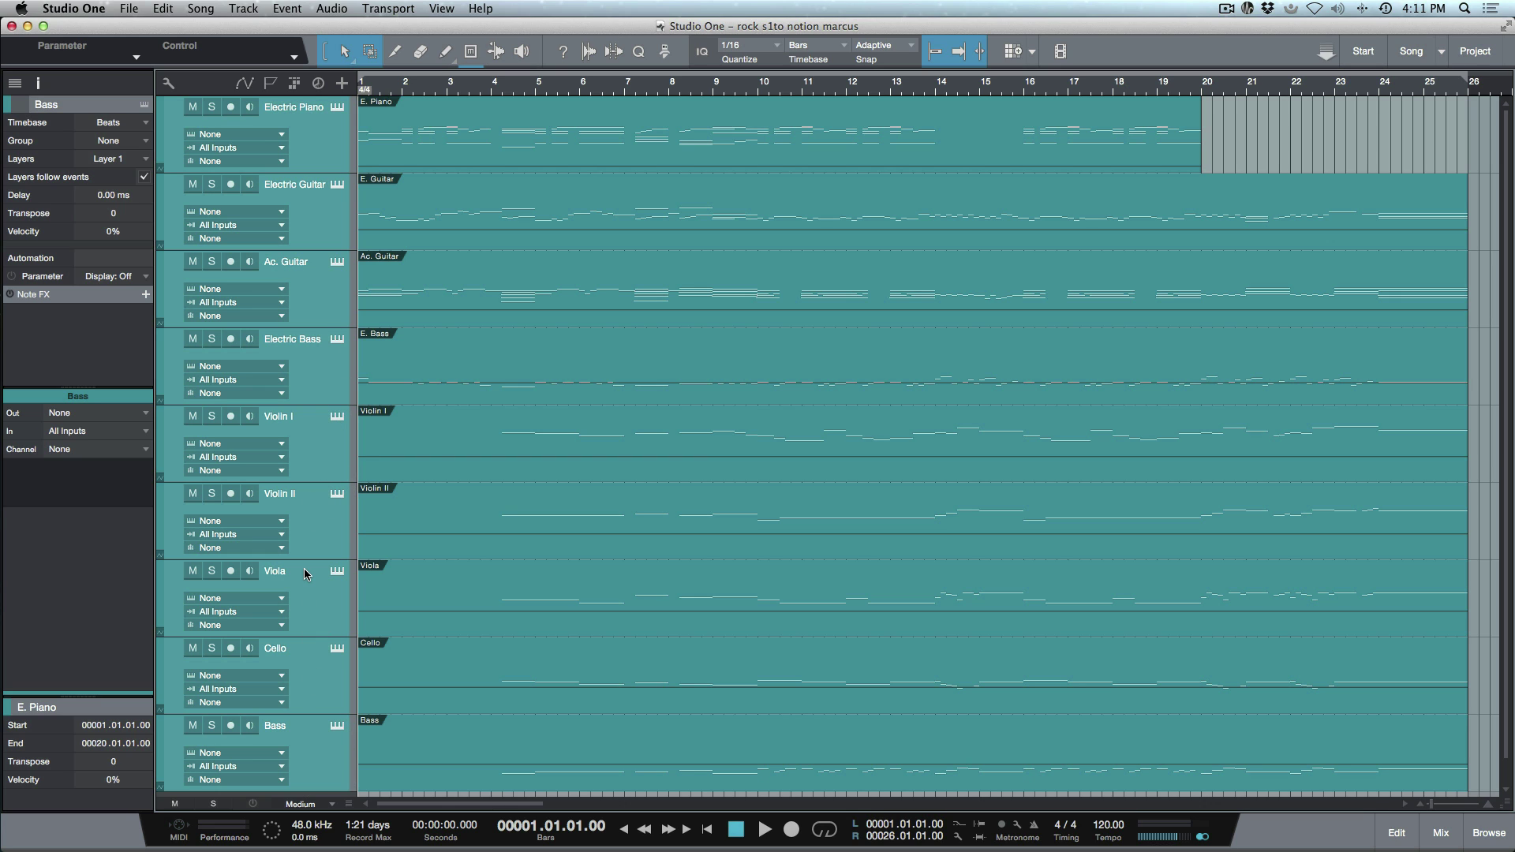
Send the rock song's entire note data to Notion and zoom in on the resulting score.
{"action": "left_click", "coordinate": [209, 10]}
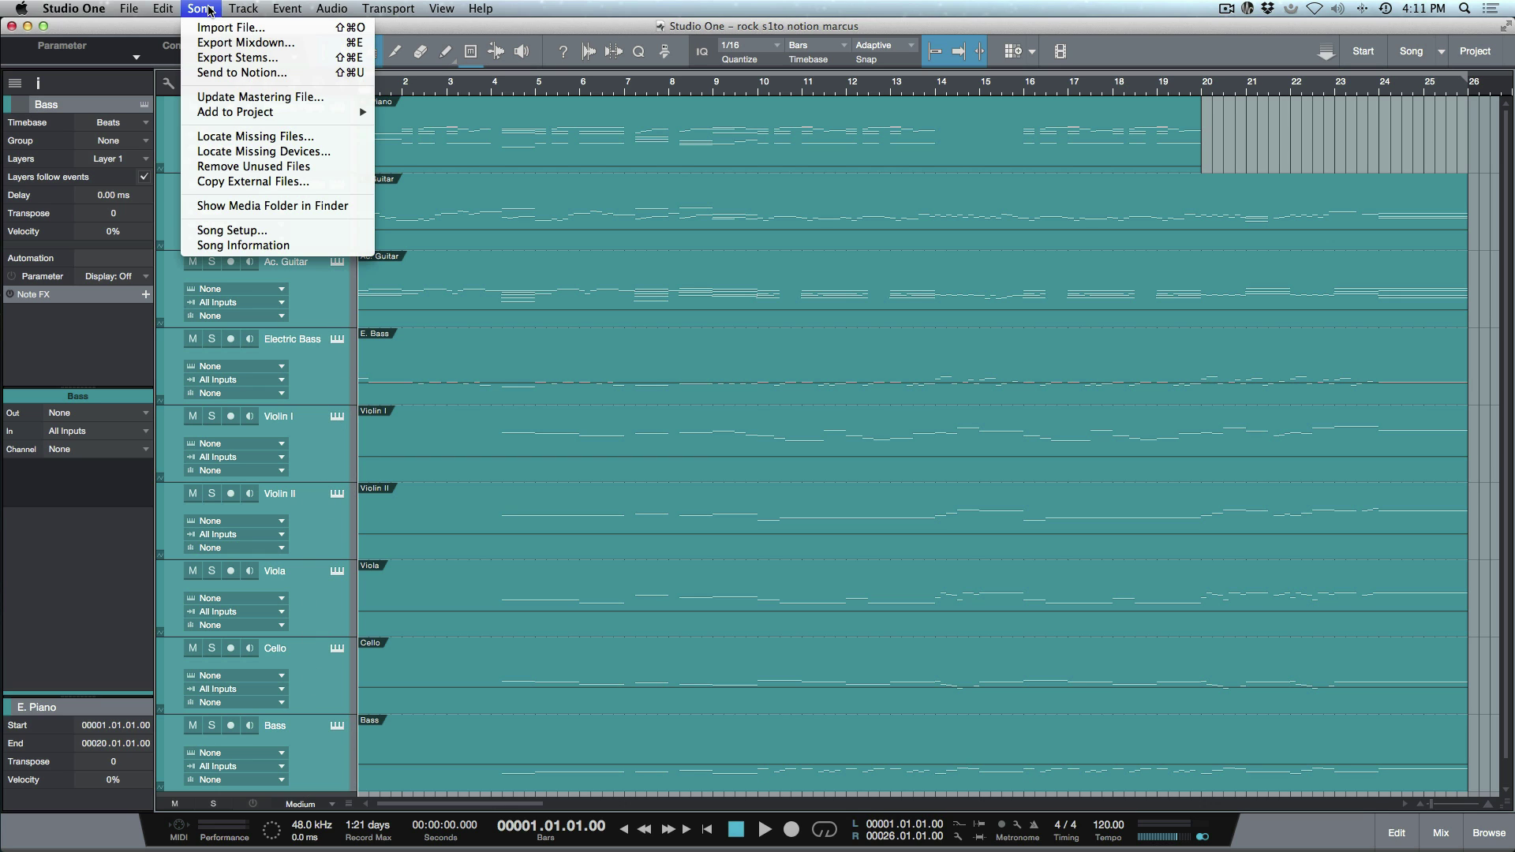
{"action": "left_click", "coordinate": [227, 74]}
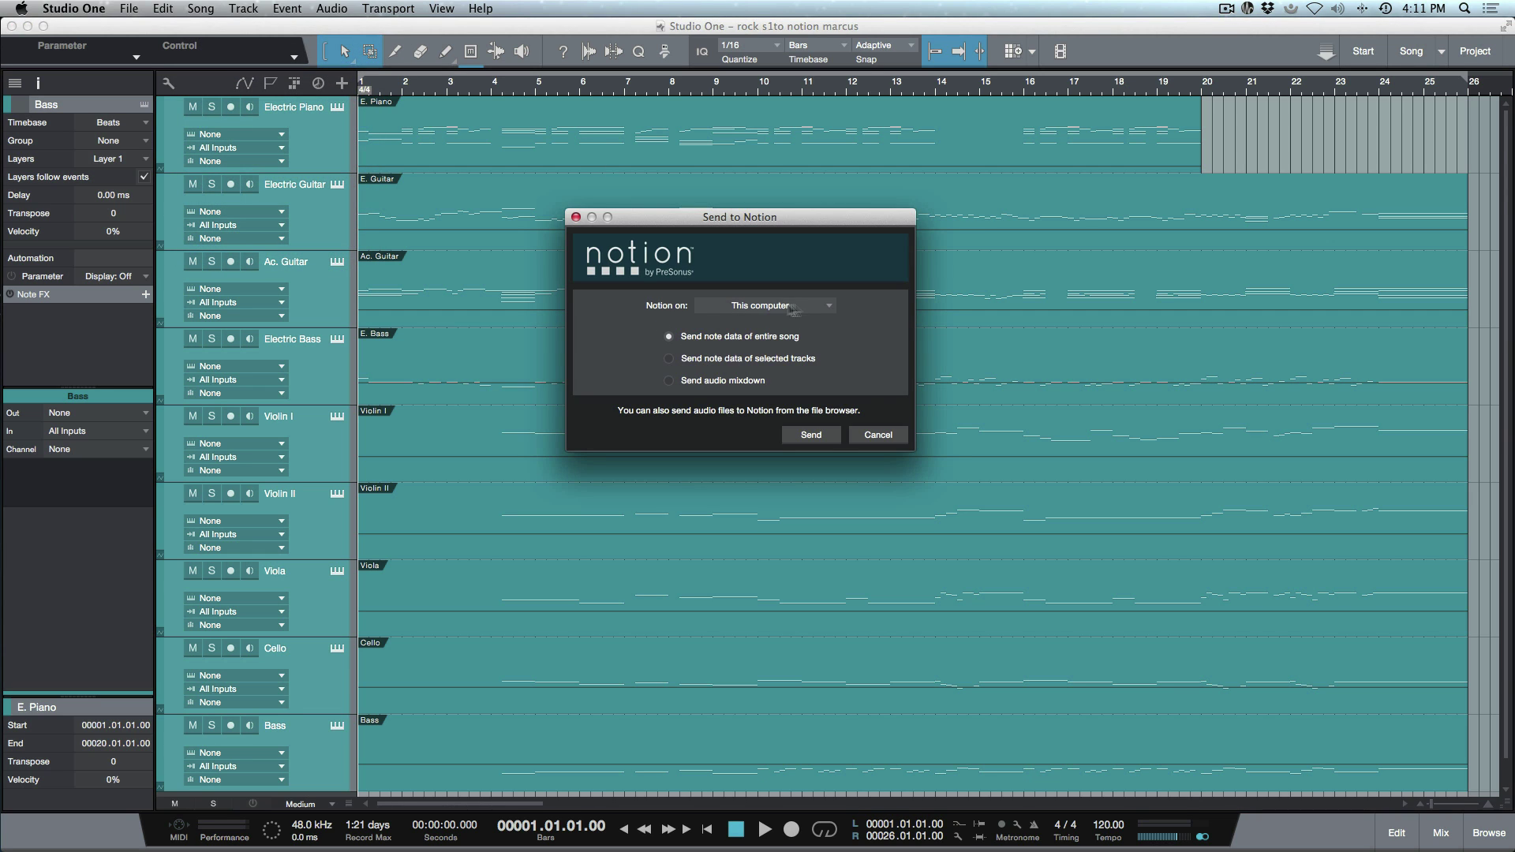
{"action": "left_click", "coordinate": [811, 434]}
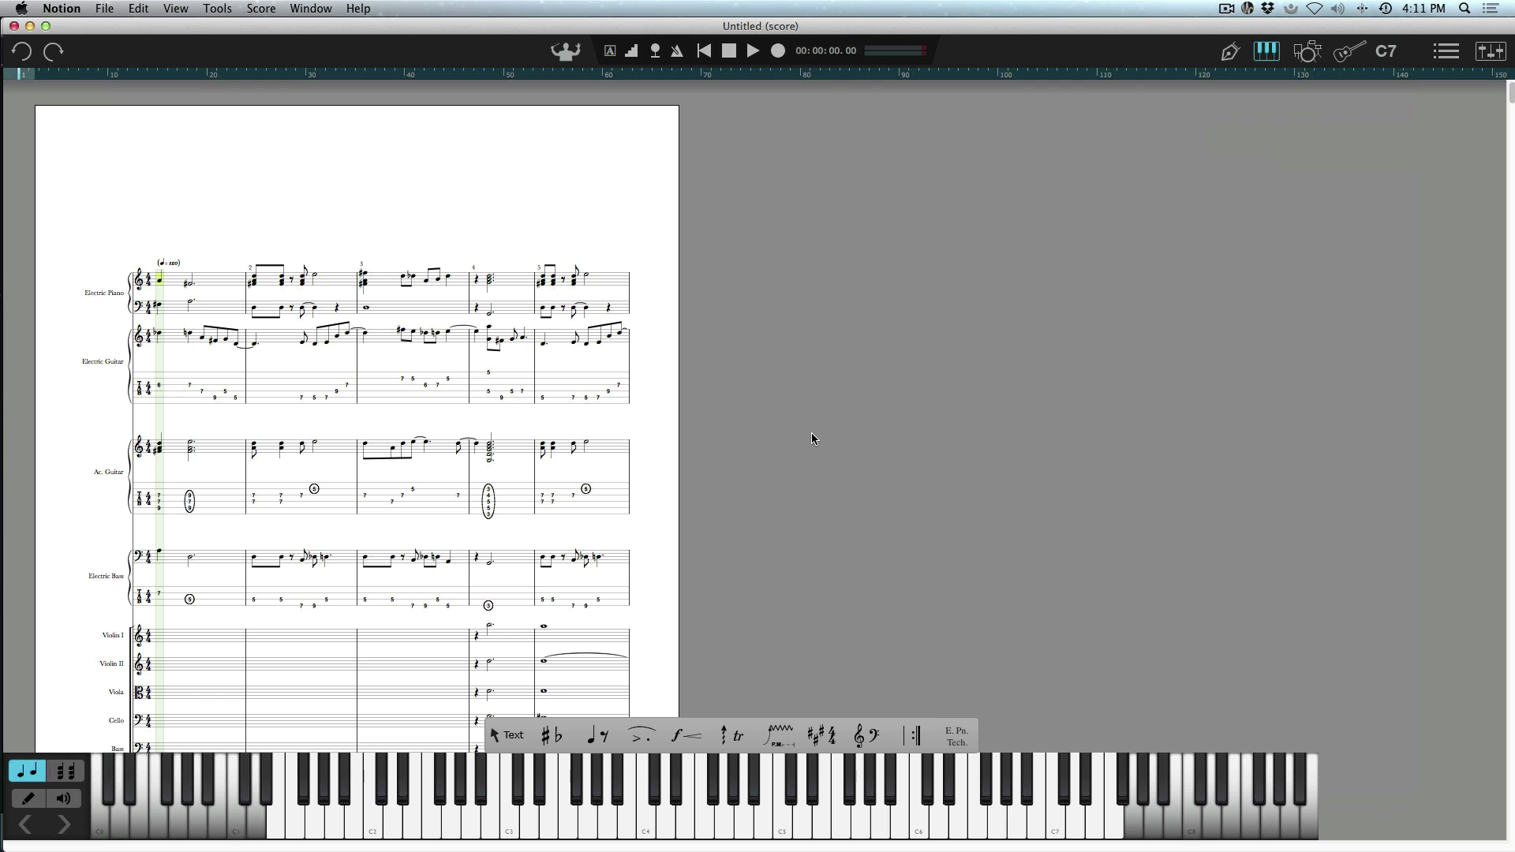
{"action": "key", "text": "super+equal"}
{"action": "key", "text": "super+equal"}
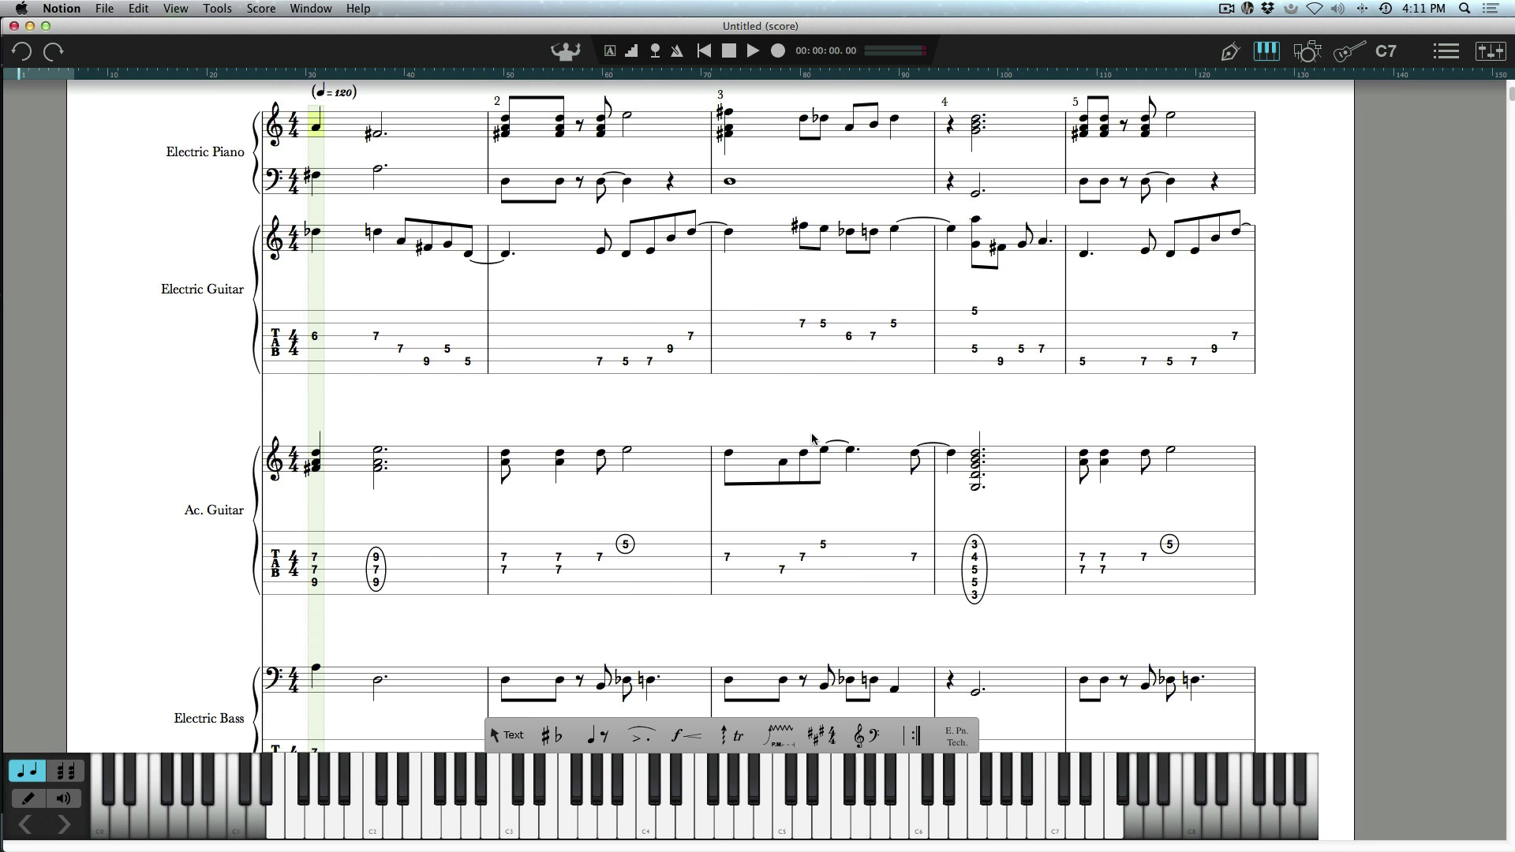
{"action": "scroll", "coordinate": [812, 439], "scroll_direction": "up", "scroll_amount": 2}
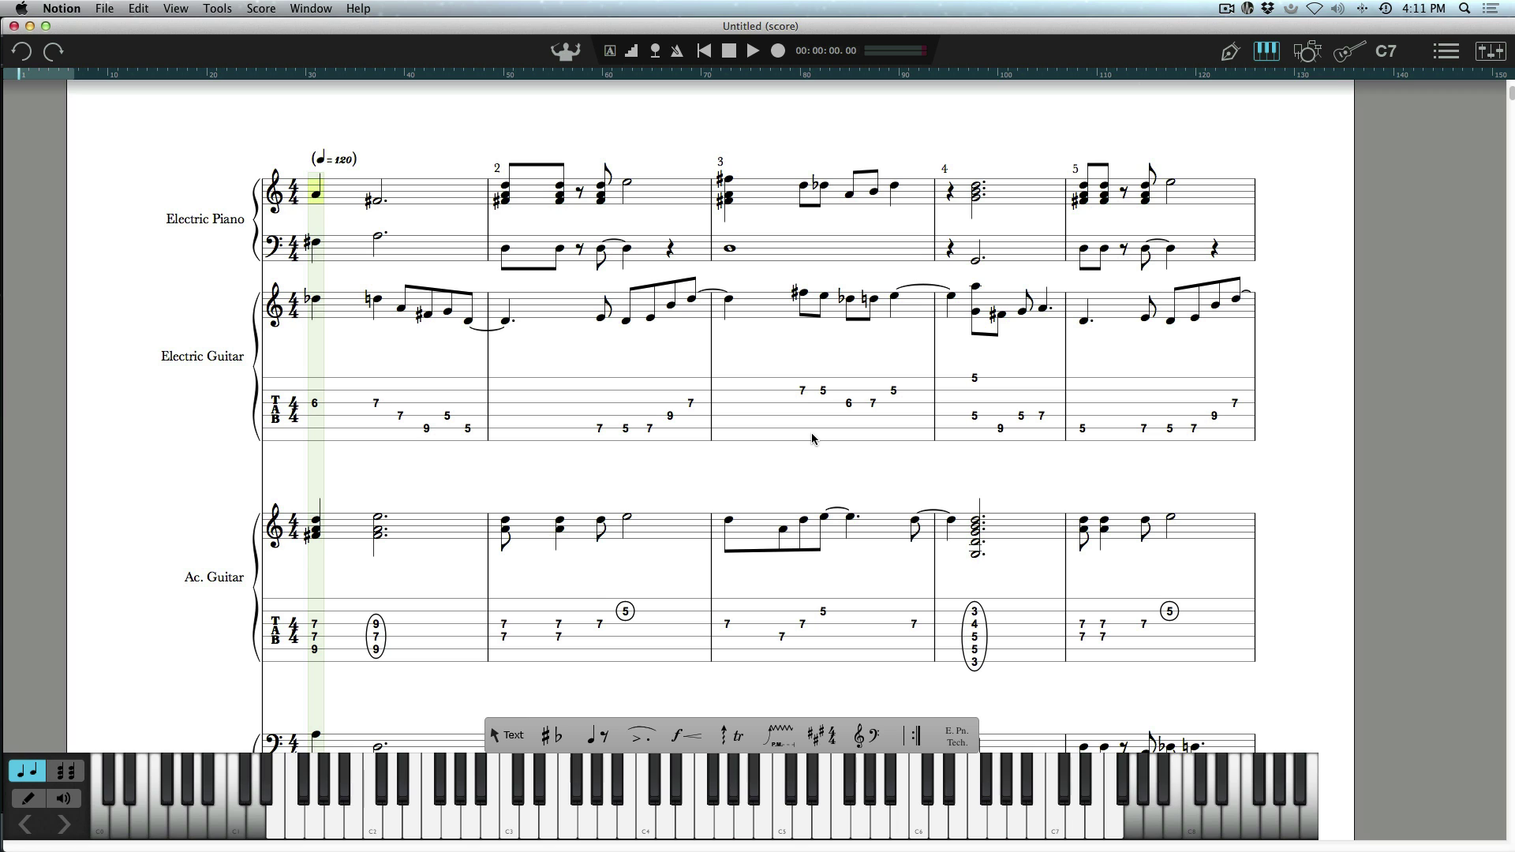
Play the rock score from the start and stop it near bar 7.
{"action": "key", "text": "space"}
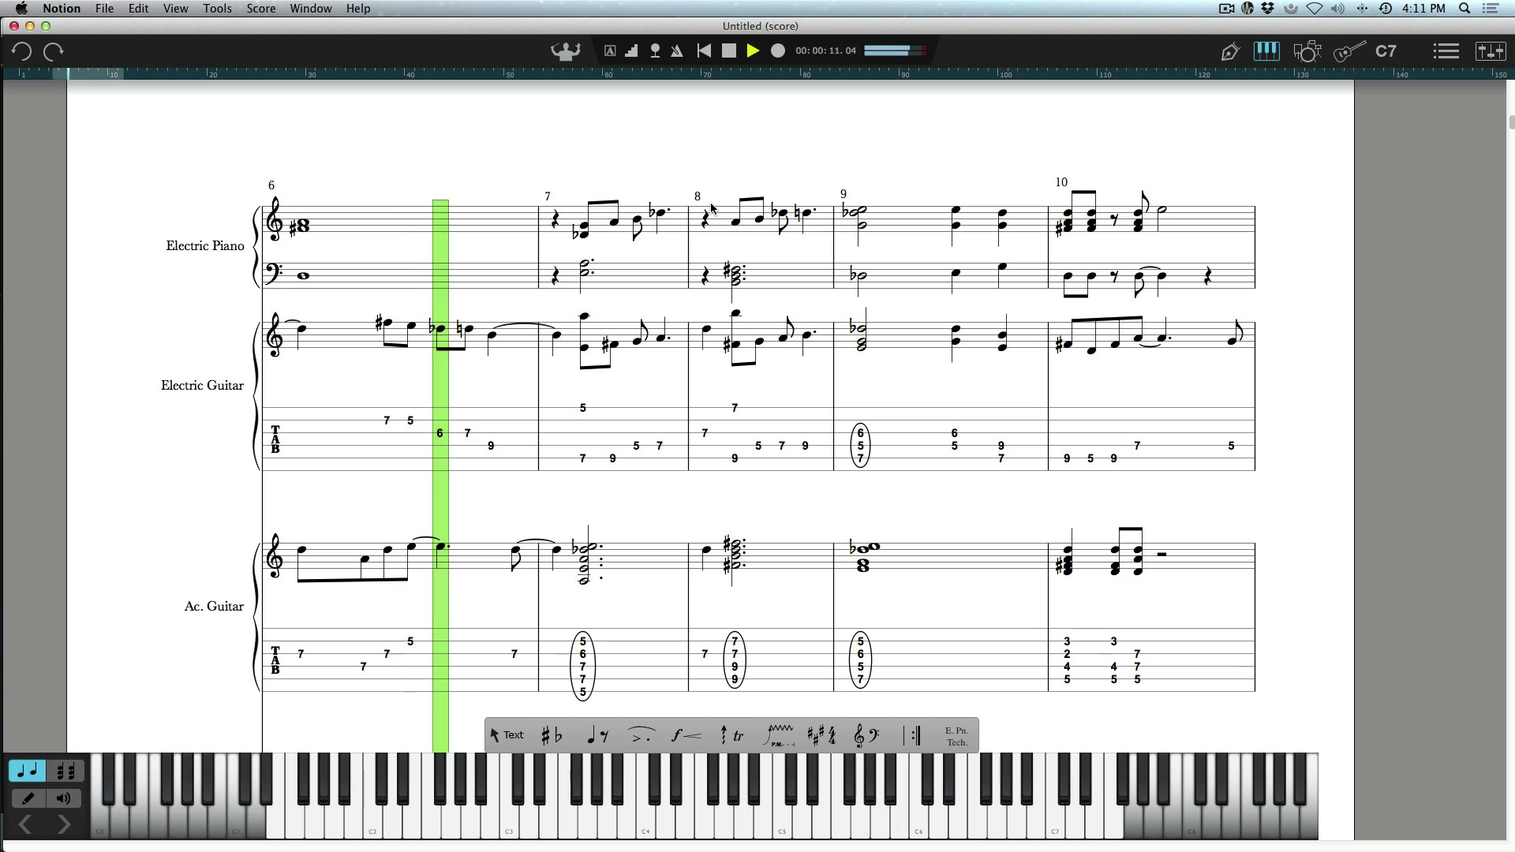
{"action": "key", "text": "space"}
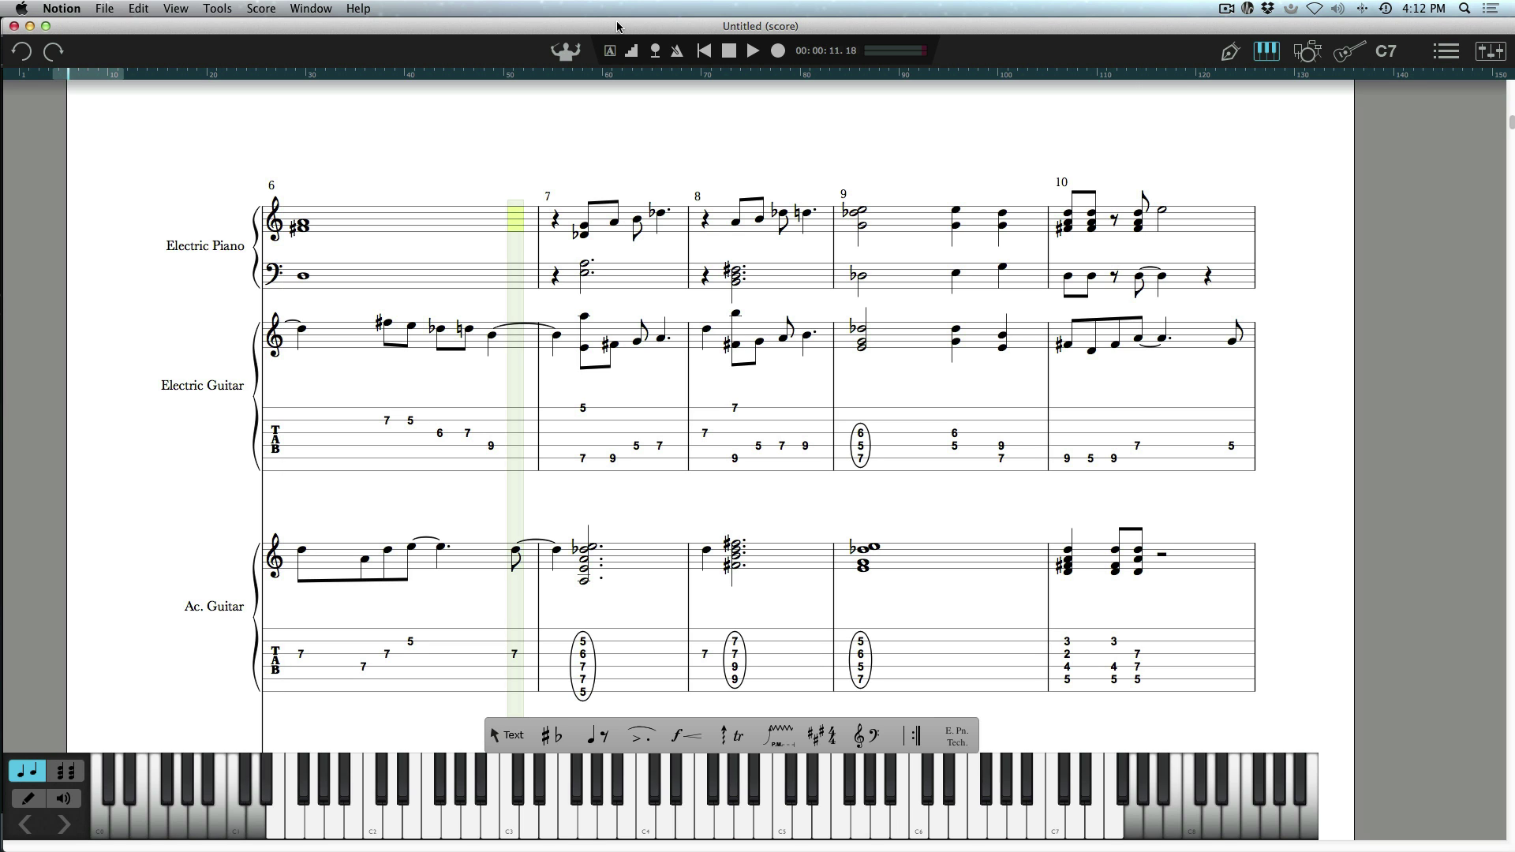
Send the Notion score to Studio One as audio, one track per instrument.
{"action": "left_click", "coordinate": [108, 10]}
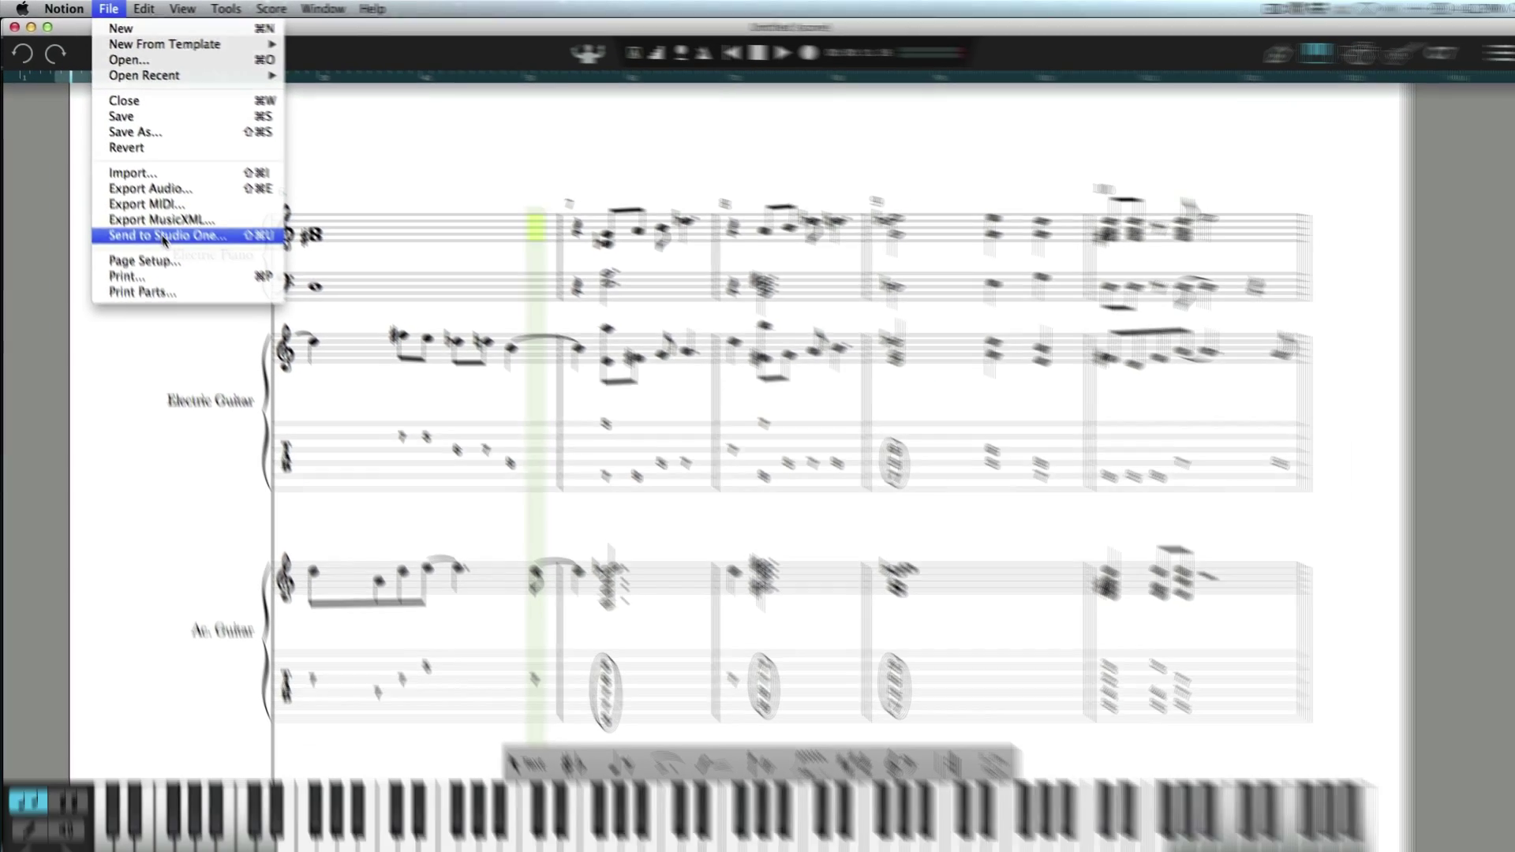
{"action": "left_click", "coordinate": [237, 339]}
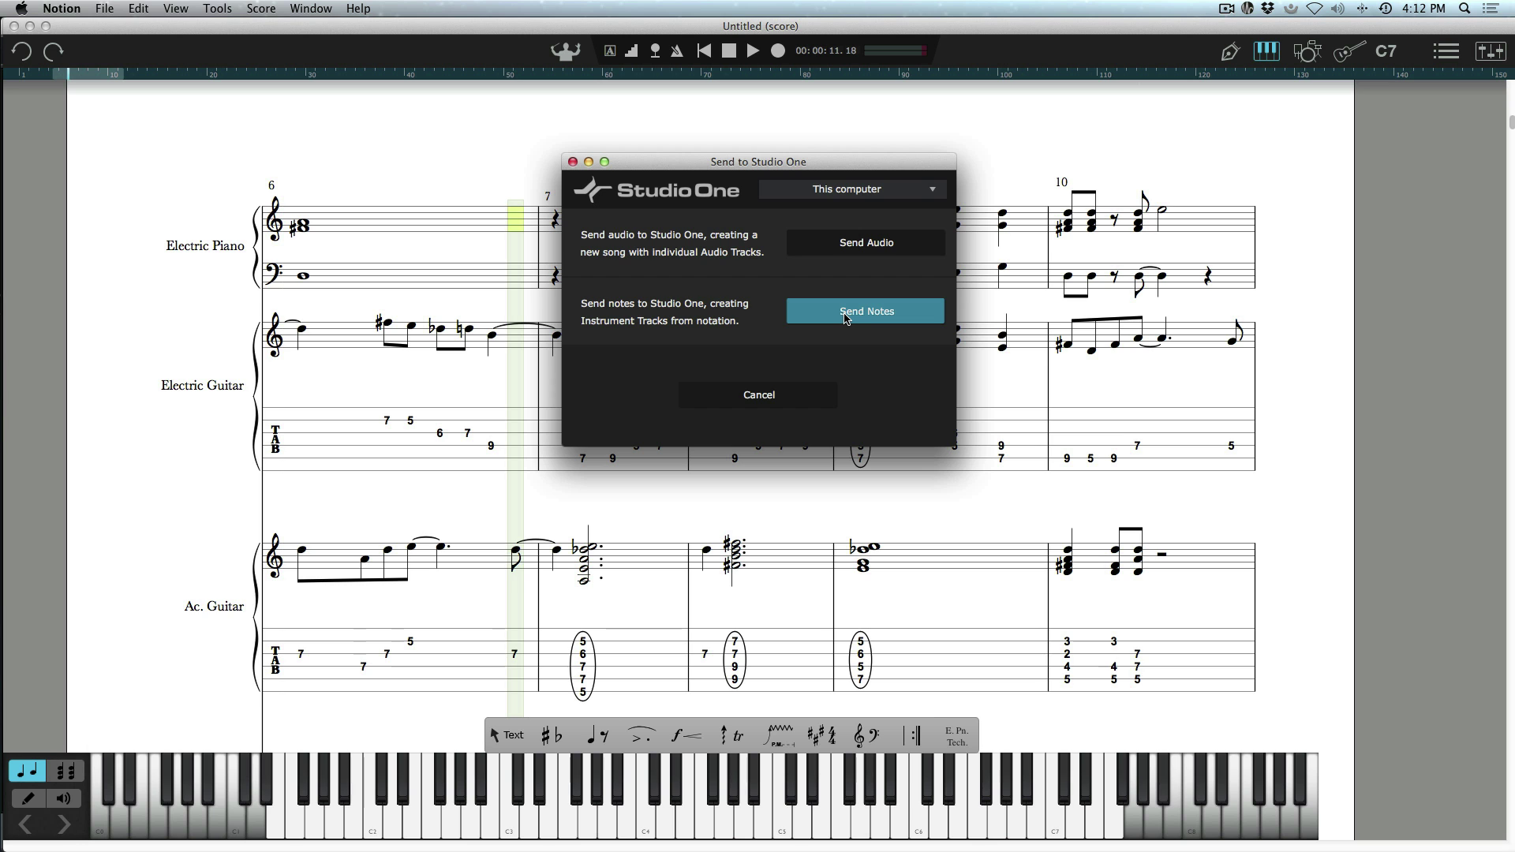
{"action": "key", "text": "super+Tab"}
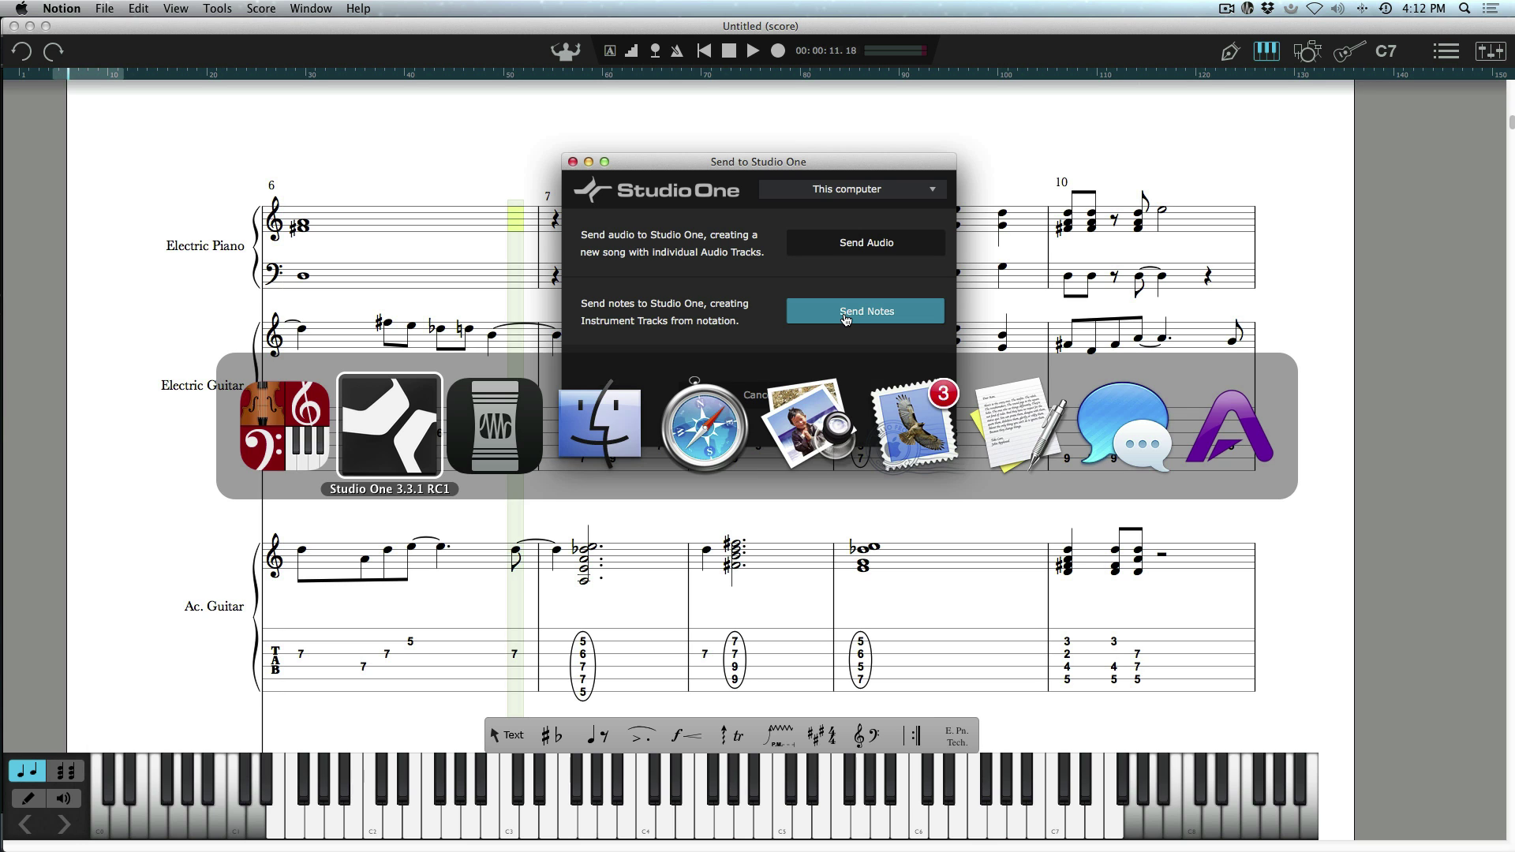
{"action": "key", "text": "super+Tab"}
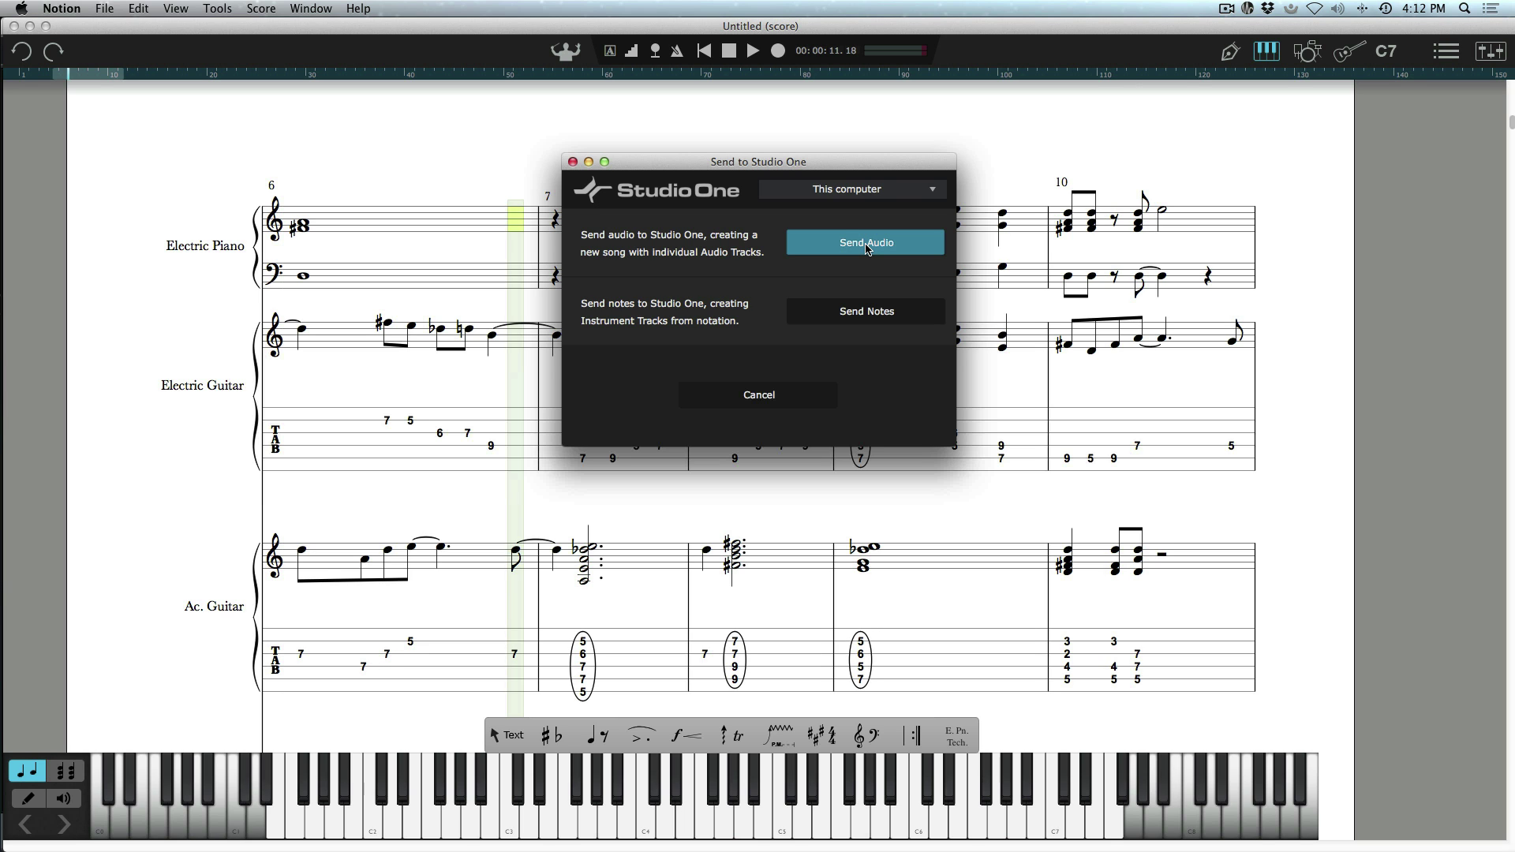
{"action": "left_click", "coordinate": [866, 243]}
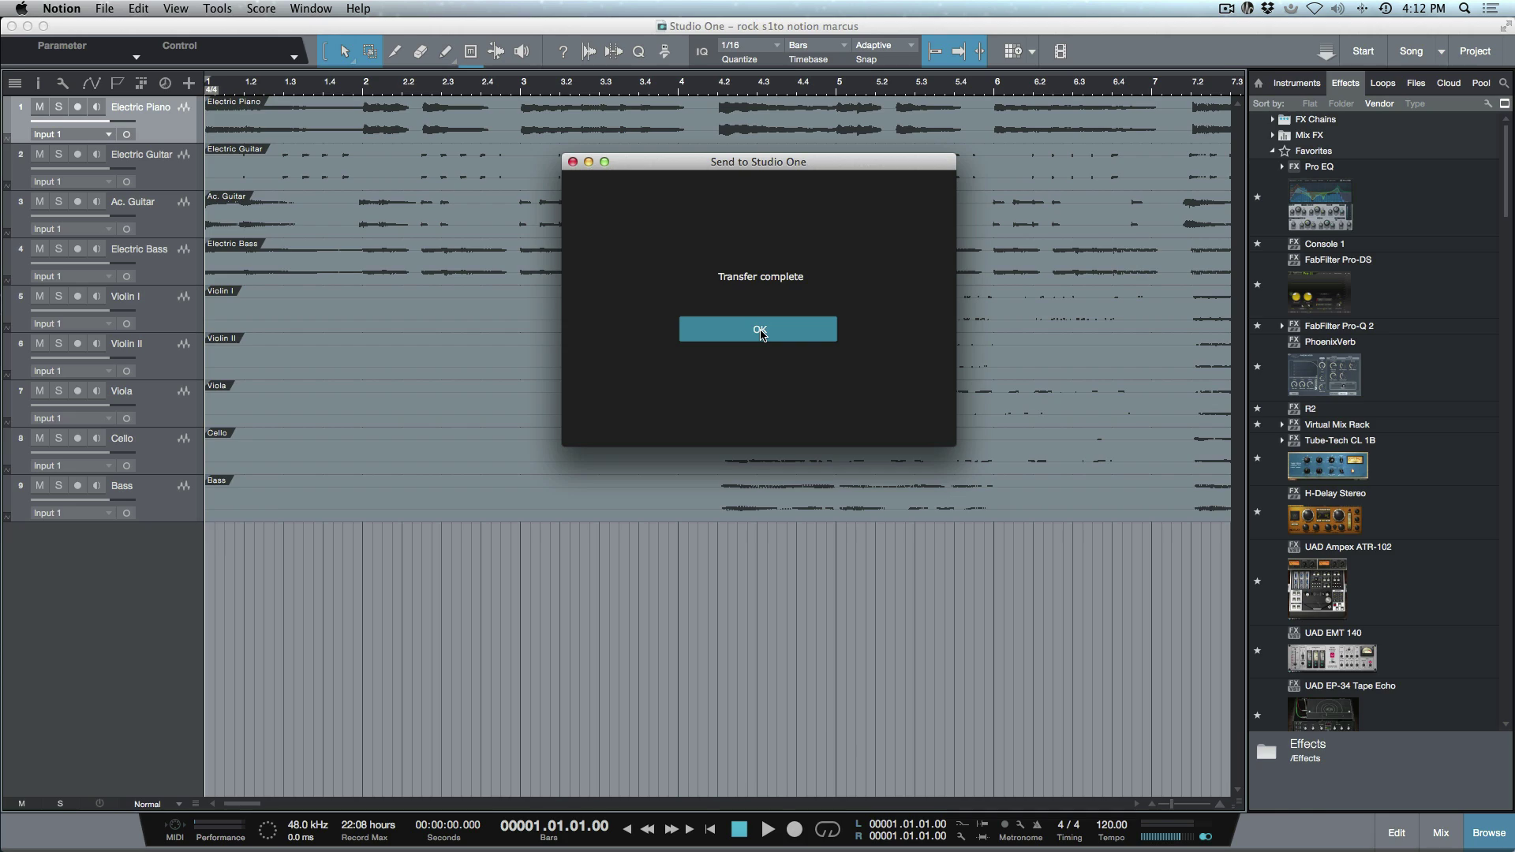
Dismiss the transfer message and show Studio One's tempo track reading 120 BPM.
{"action": "left_click", "coordinate": [760, 331]}
{"action": "key", "text": "super+Tab"}
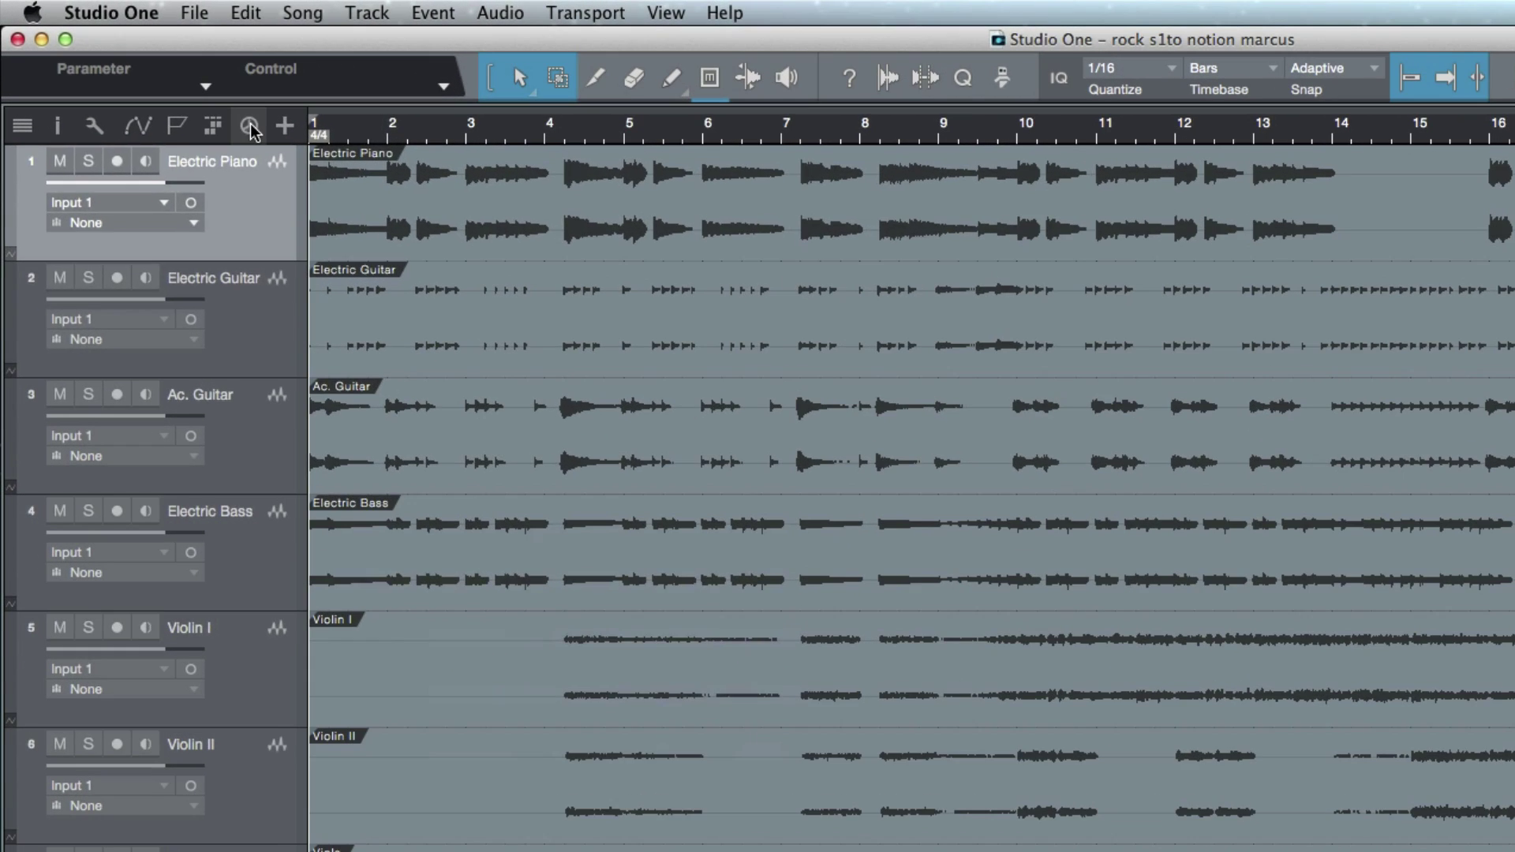
{"action": "left_click", "coordinate": [165, 83]}
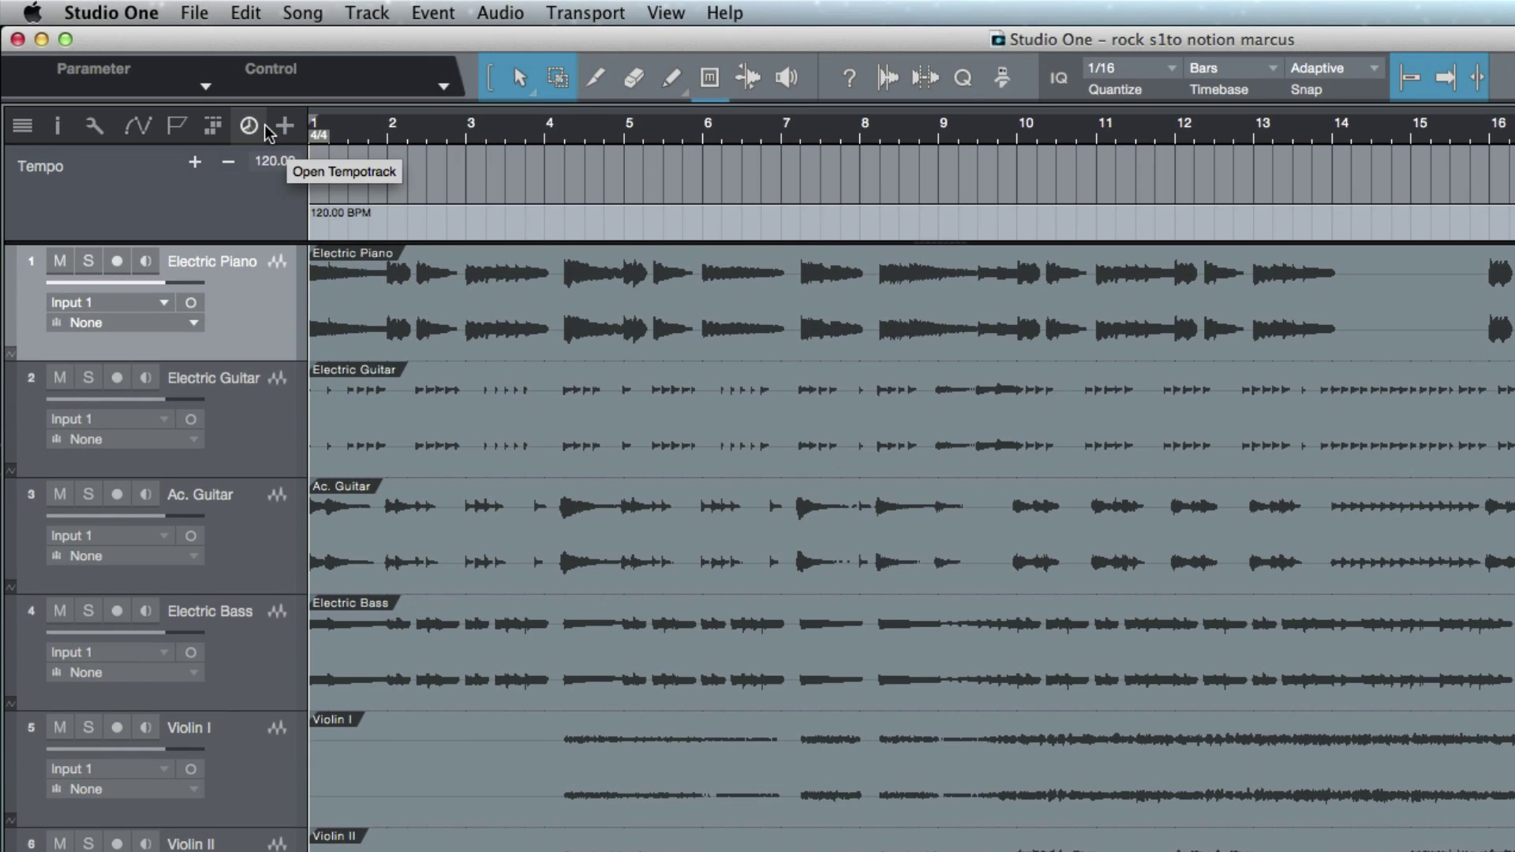
Check the tempo on Notion's score, then return to Studio One.
{"action": "key", "text": "super+Tab"}
{"action": "scroll", "coordinate": [322, 142], "scroll_direction": "up", "scroll_amount": 5}
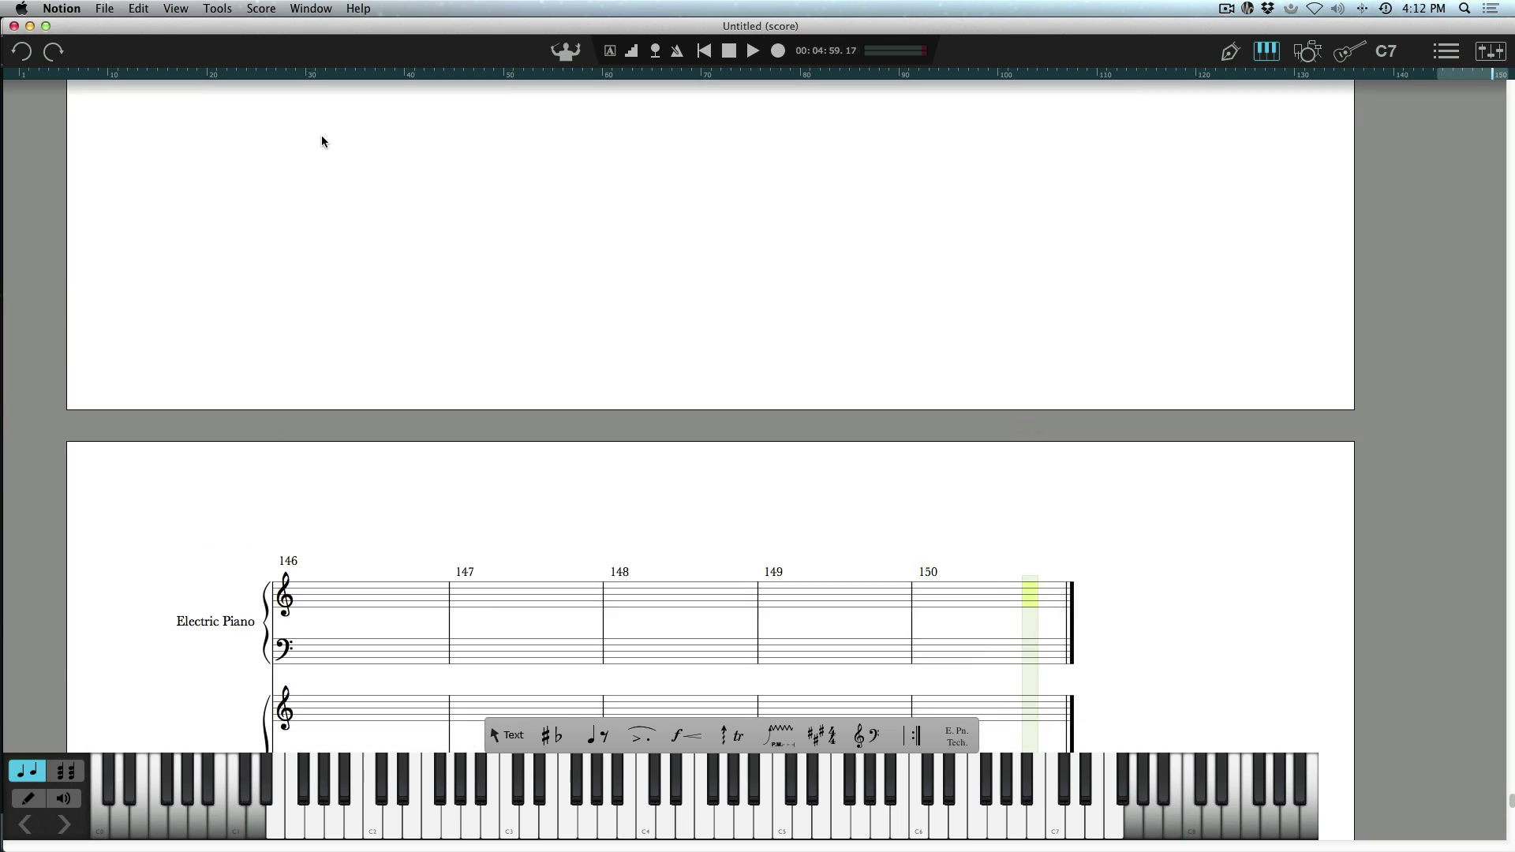
{"action": "scroll", "coordinate": [322, 142], "scroll_direction": "up", "scroll_amount": 10}
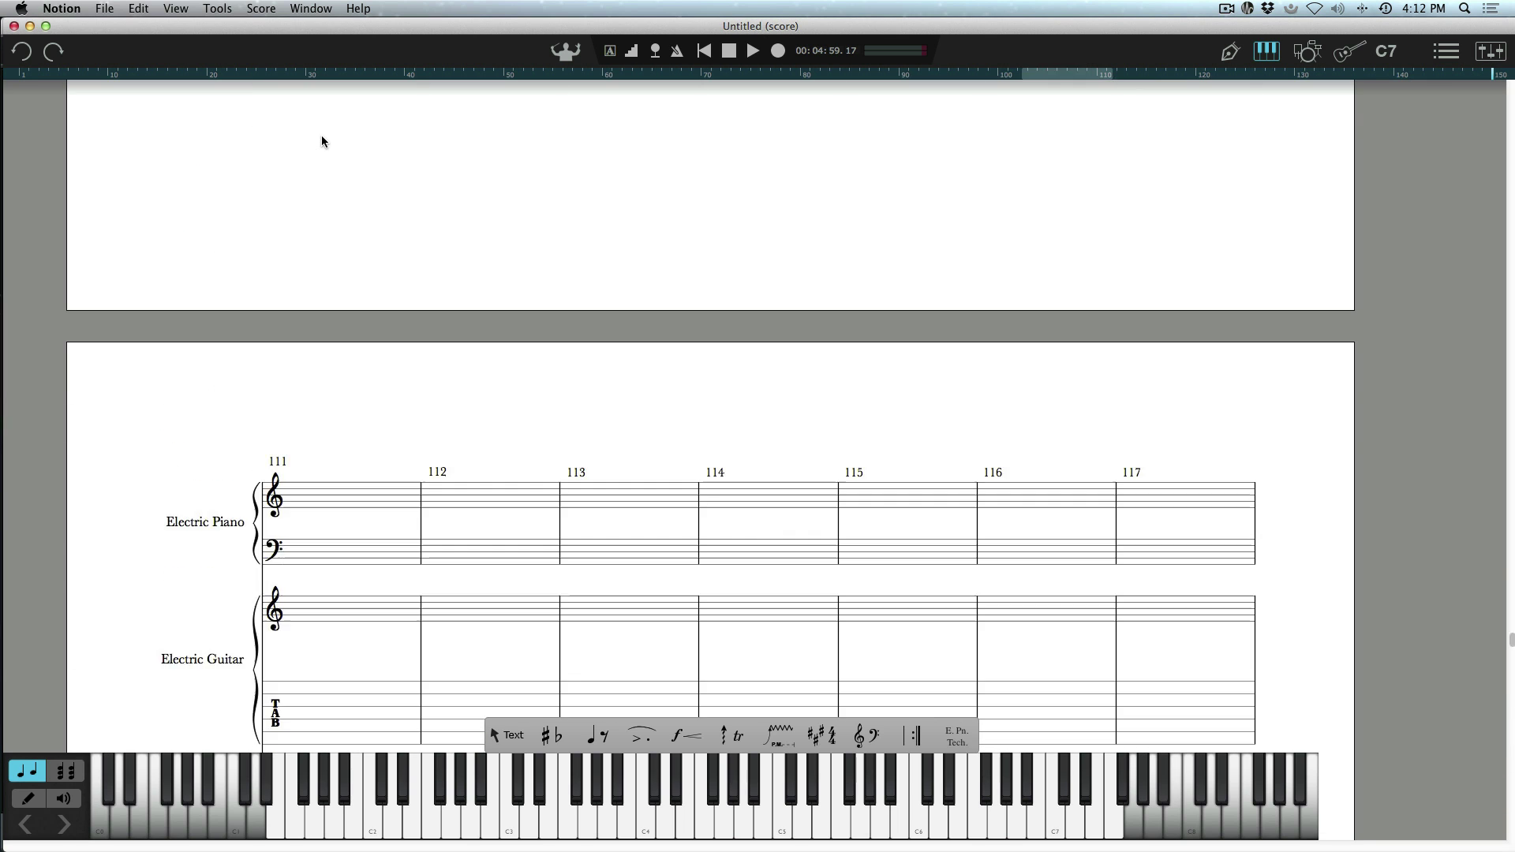
{"action": "scroll", "coordinate": [322, 137], "scroll_direction": "up", "scroll_amount": 20}
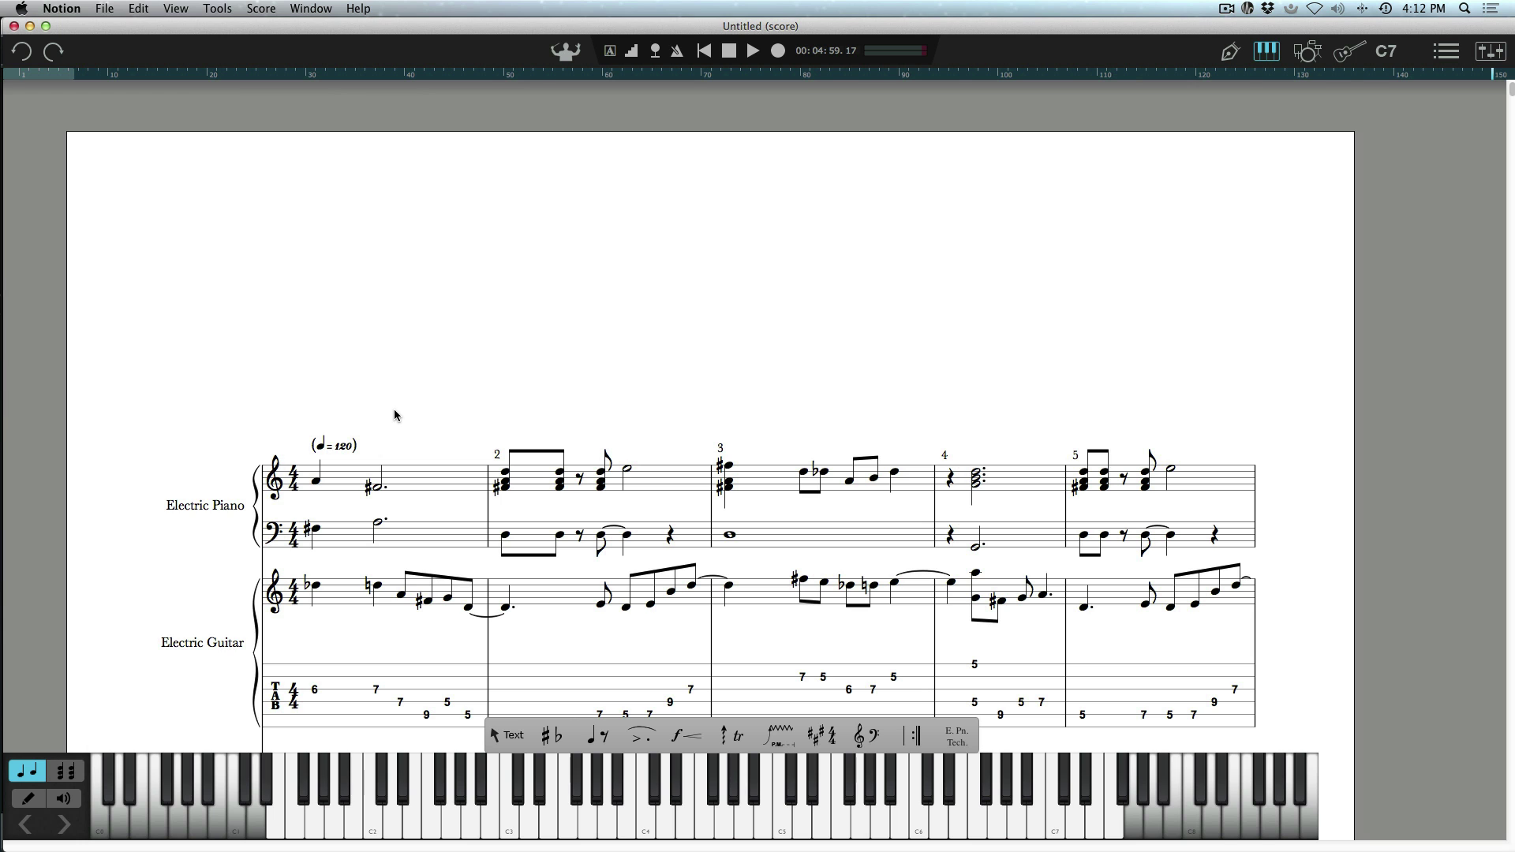
{"action": "key", "text": "super+Tab"}
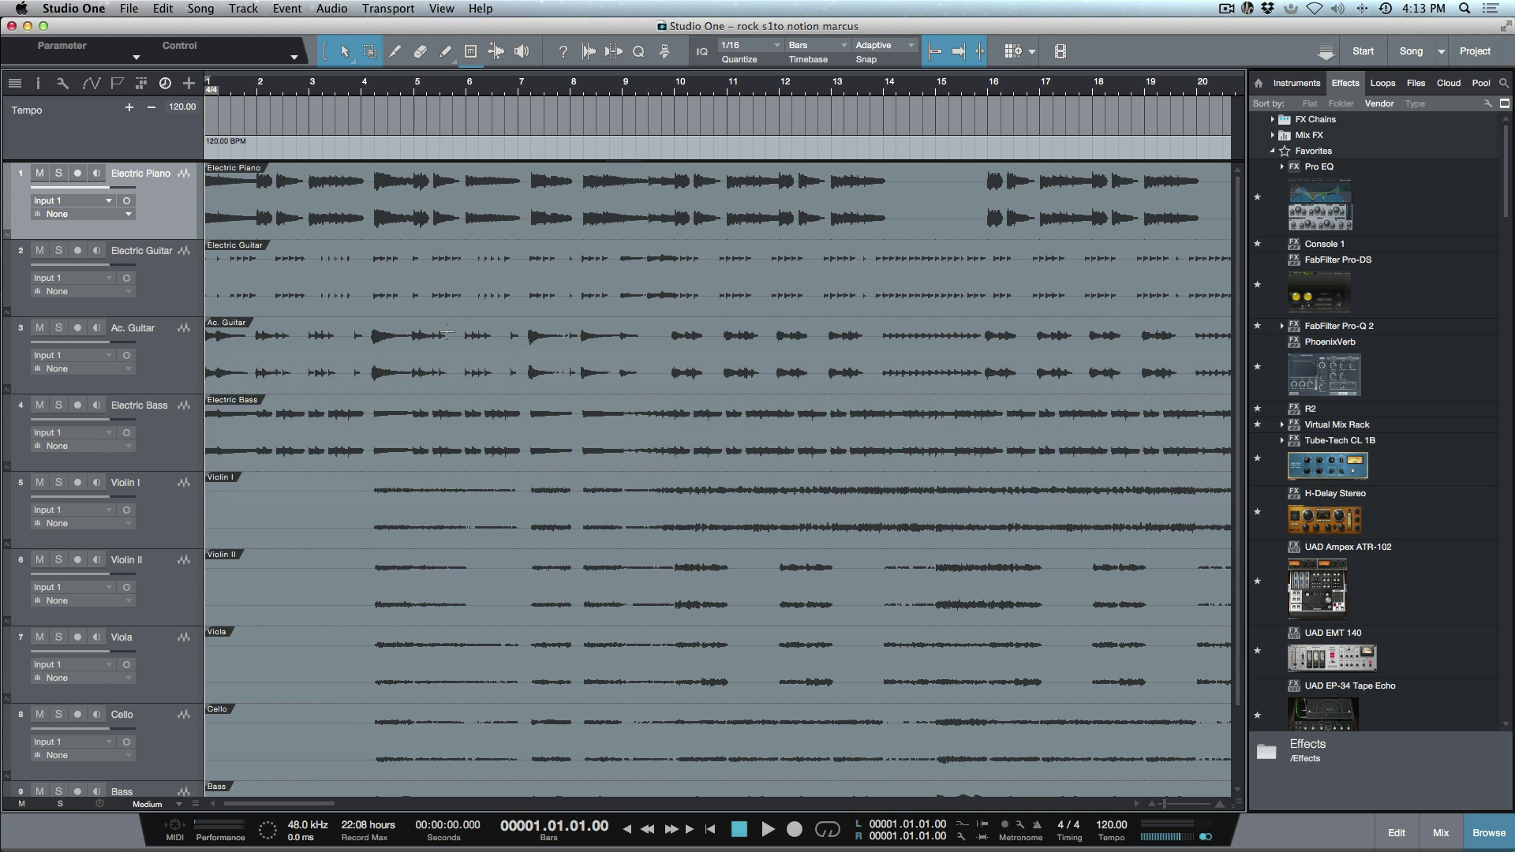
Hide the tempo track, make all lanes taller, play the audio stems briefly, then switch to Notion.
{"action": "left_click", "coordinate": [166, 85]}
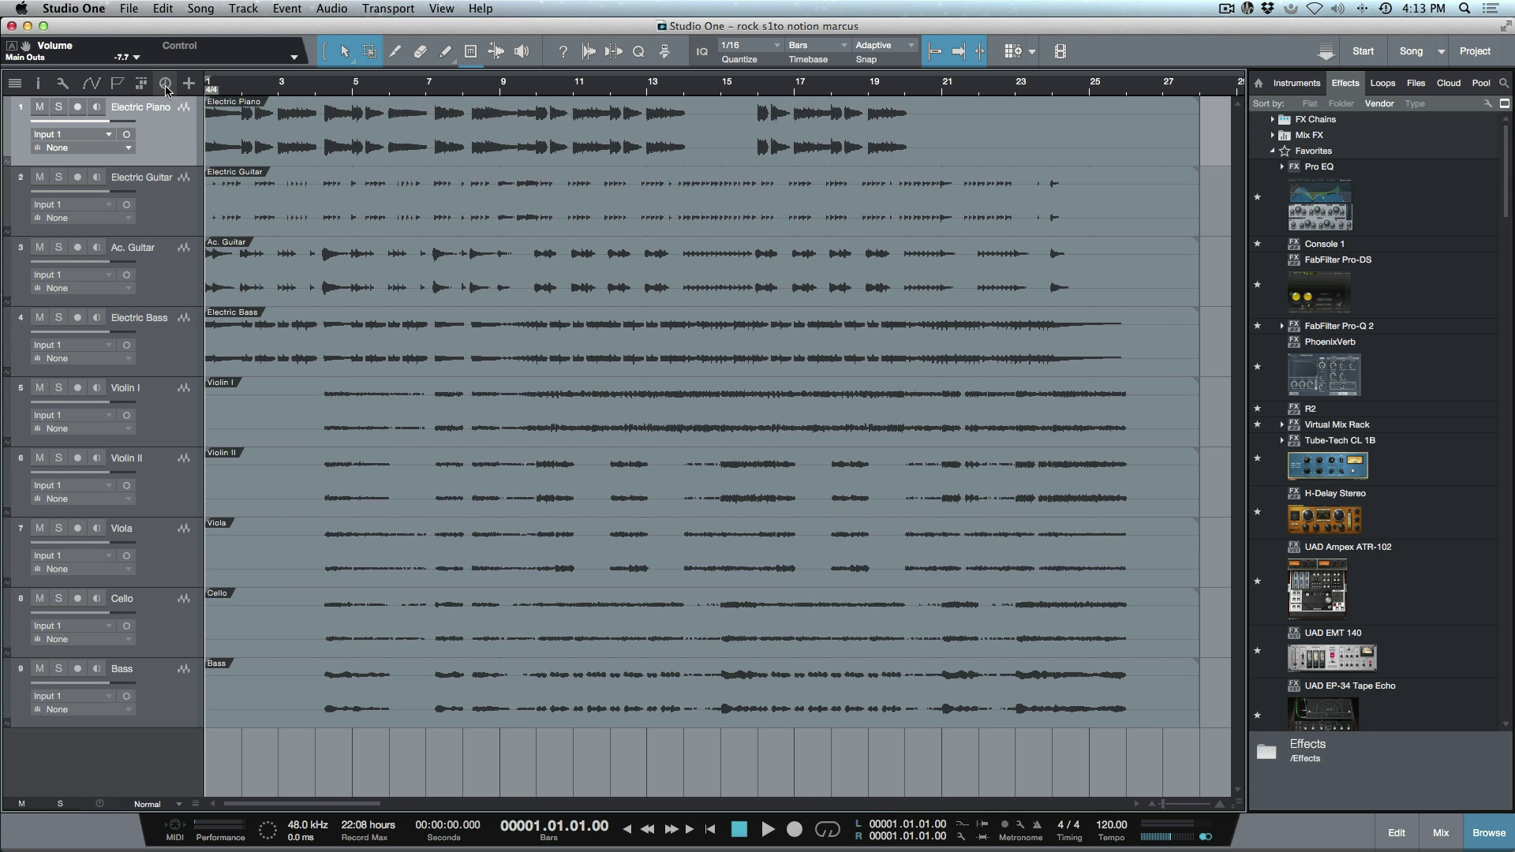
{"action": "key", "text": "shift+e"}
{"action": "key", "text": "space"}
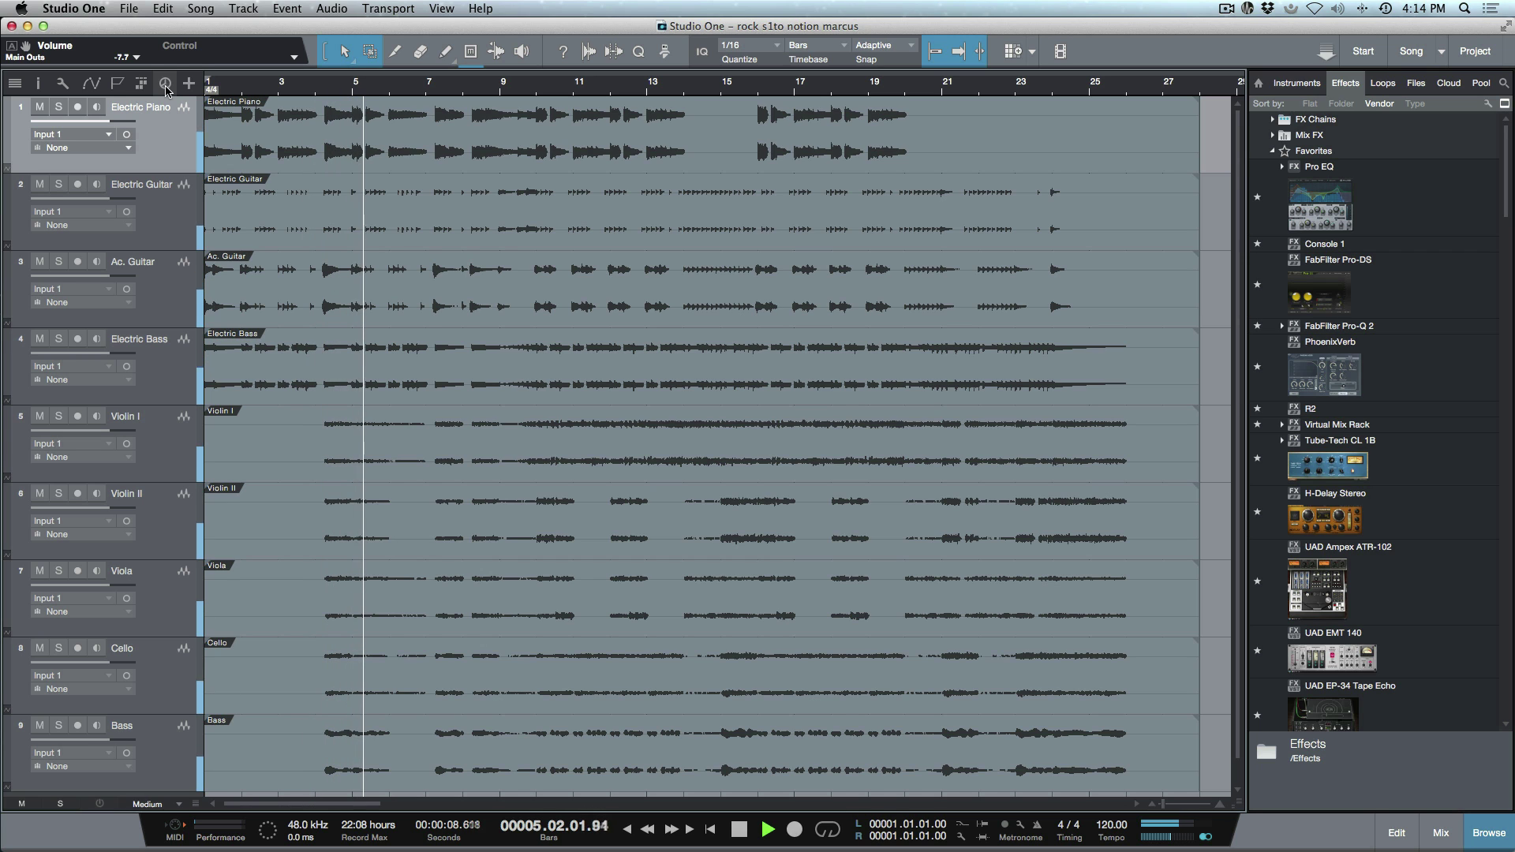
{"action": "key", "text": "space"}
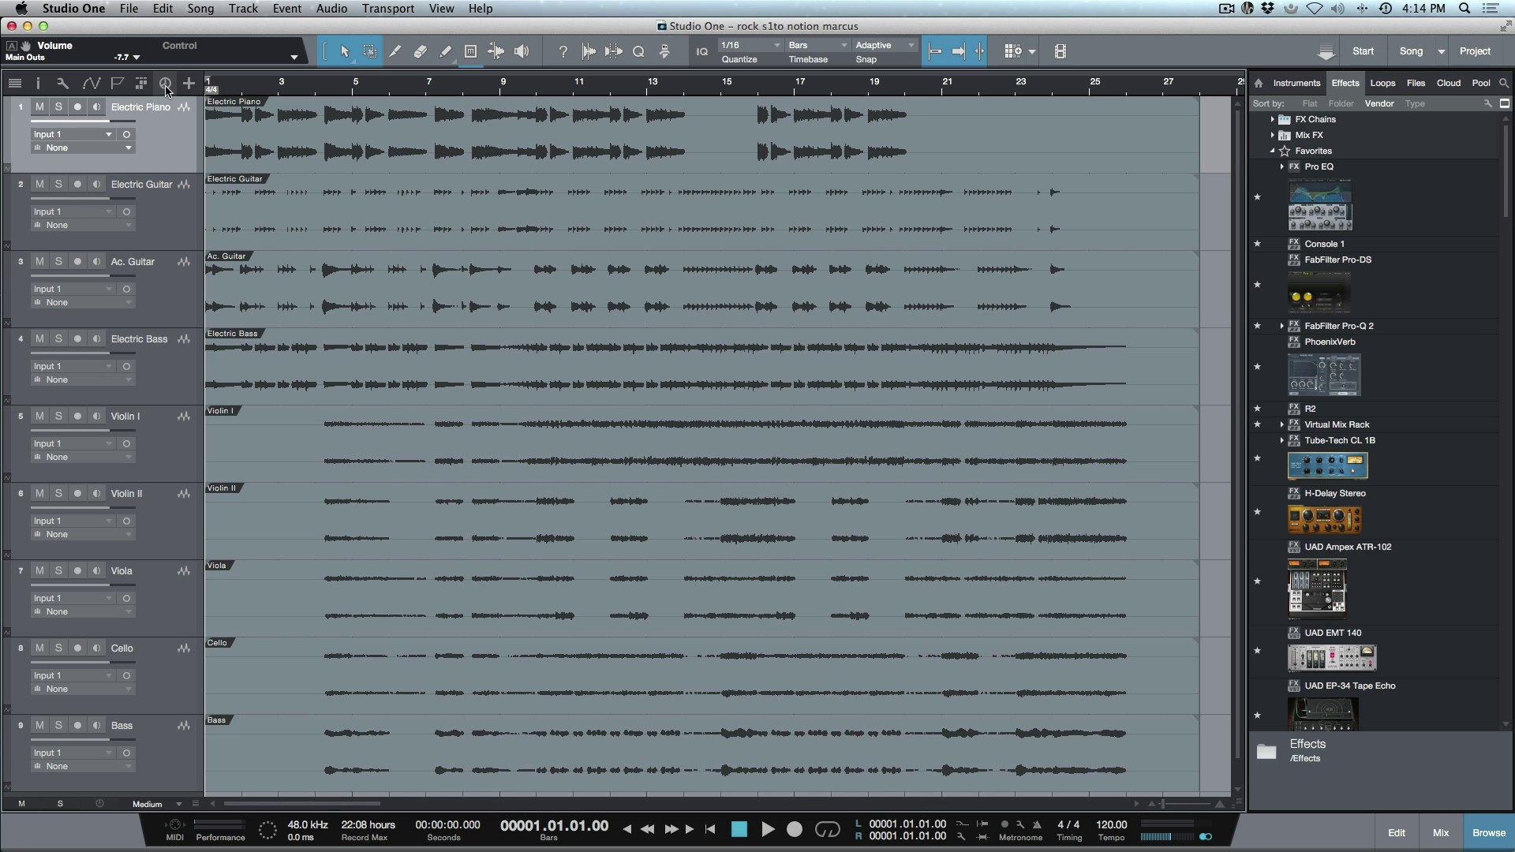
{"action": "key", "text": "super+Tab"}
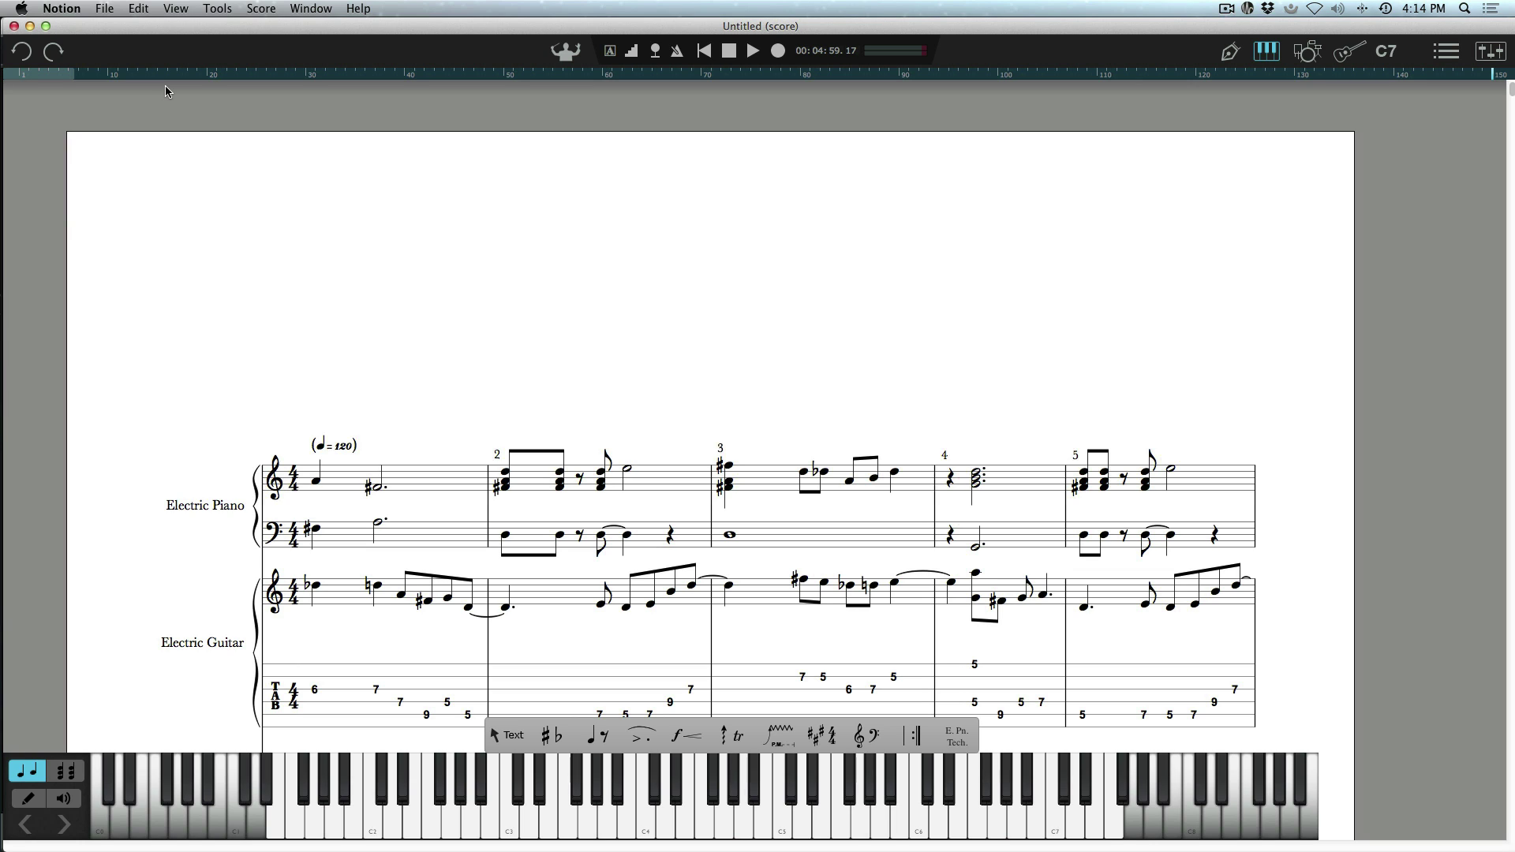
Switch from Notion to the Studio One rock song with its nine audio waveform tracks.
{"action": "key", "text": "super+Tab"}
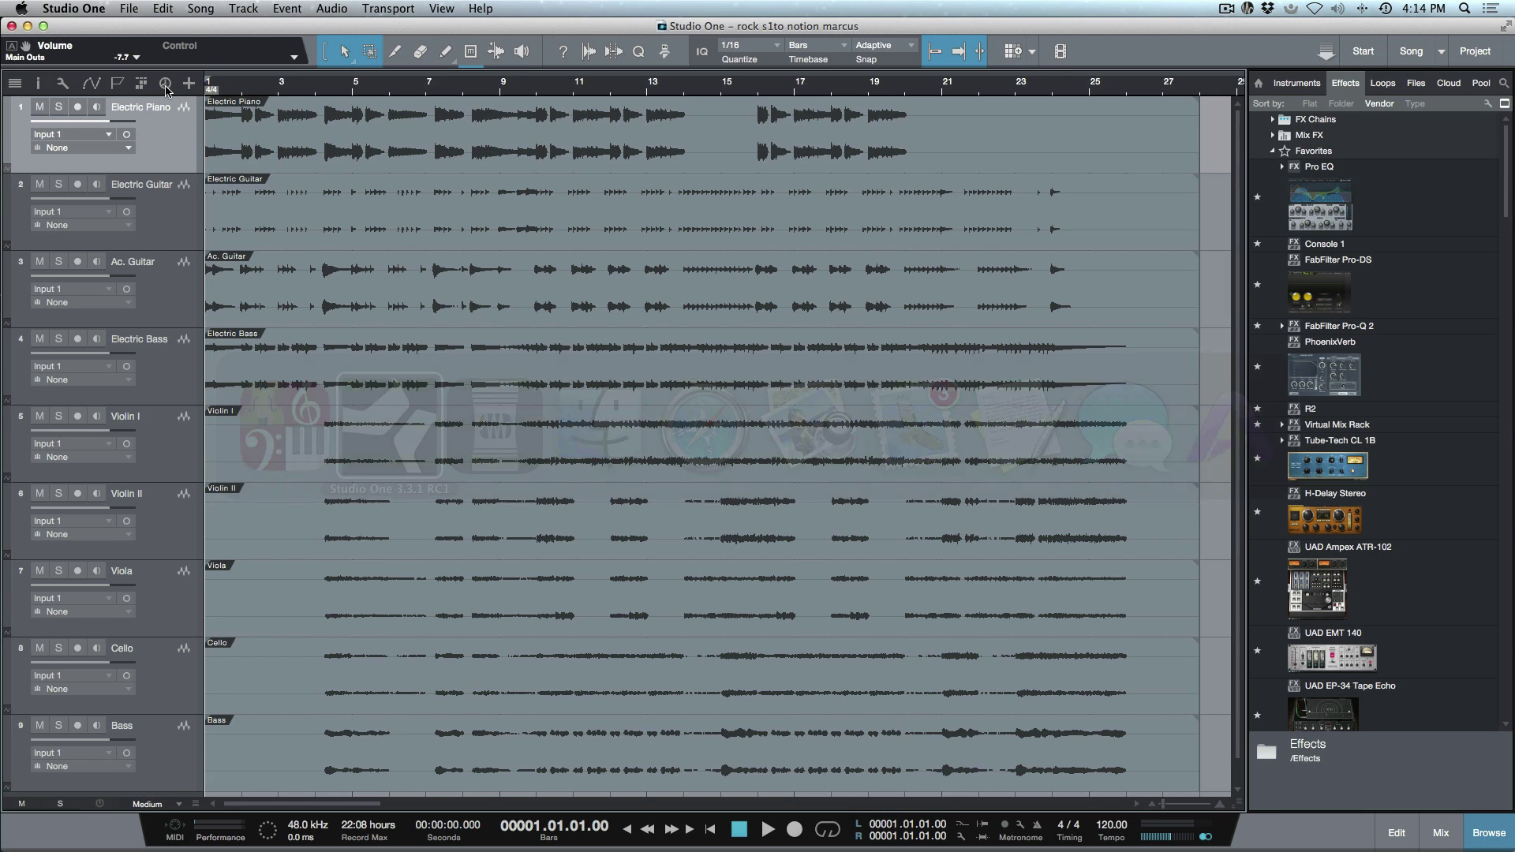